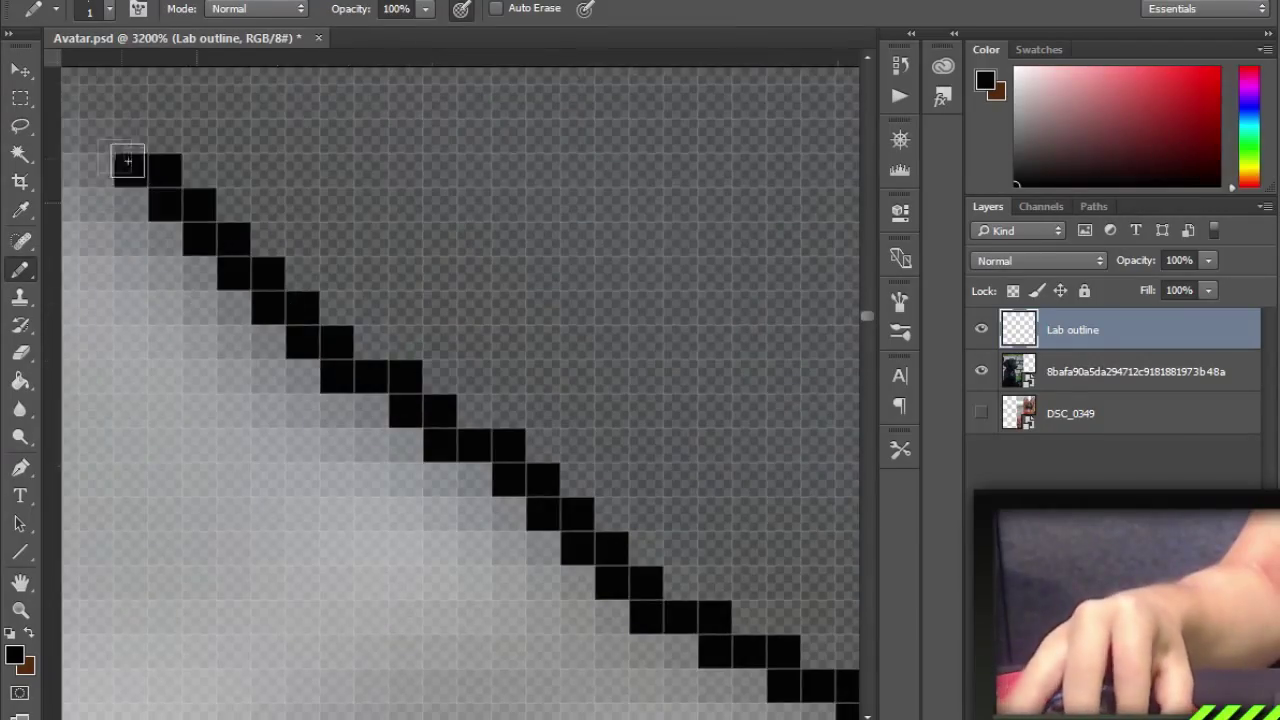
Trace the lower-left edge of the Lab's head with the black 1-pixel Pencil until the line reaches the canvas's left border
scroll(173, 148, "up", 4)
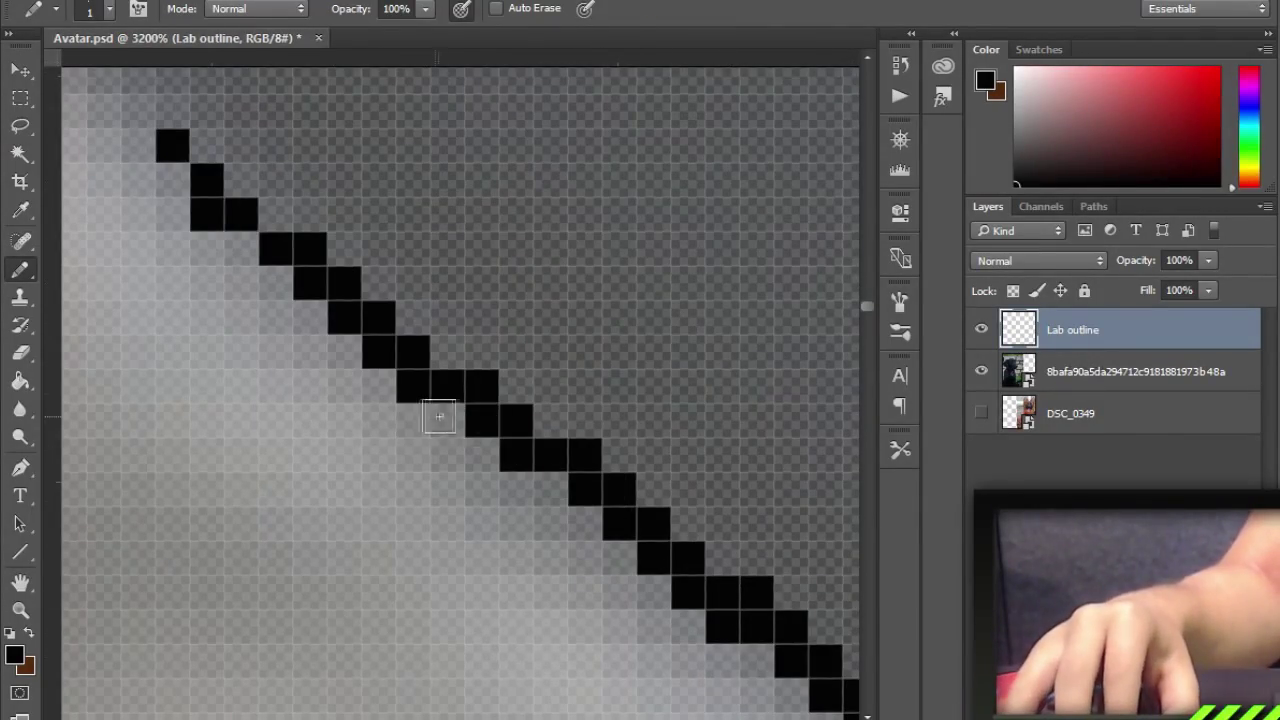
scroll(625, 565, "down", 8)
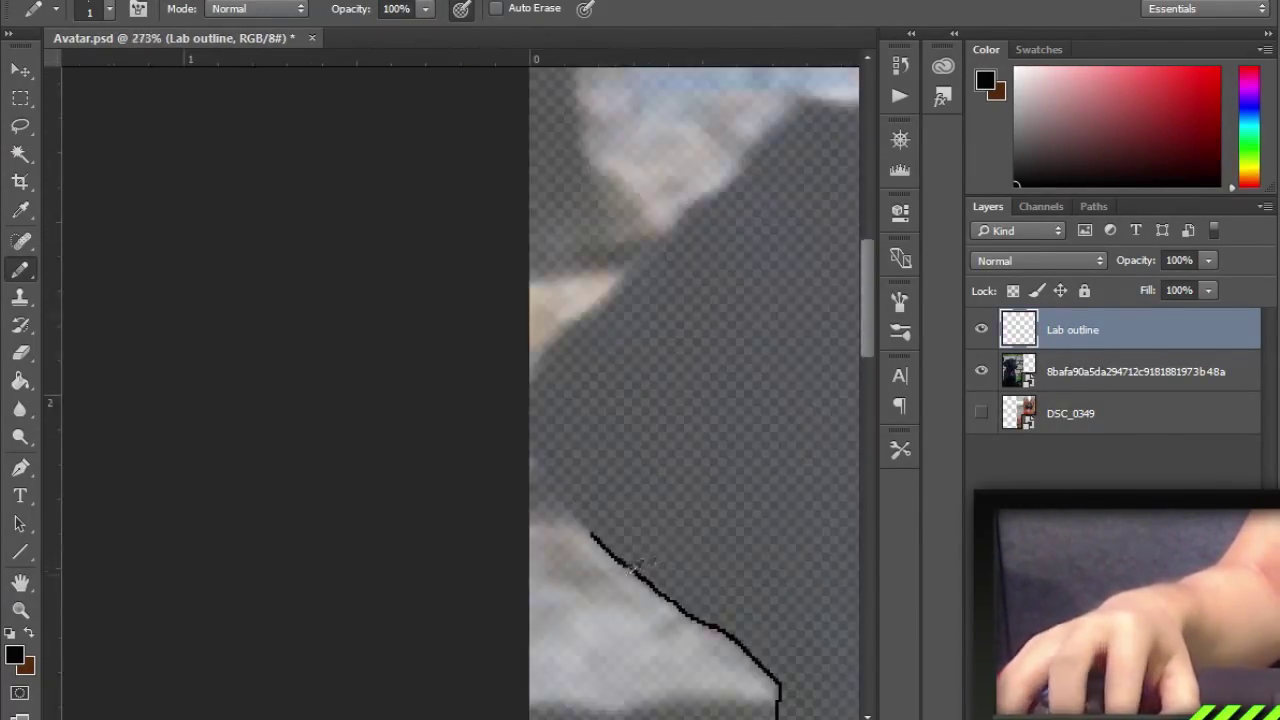
scroll(457, 434, "up", 5)
key("e")
key("b")
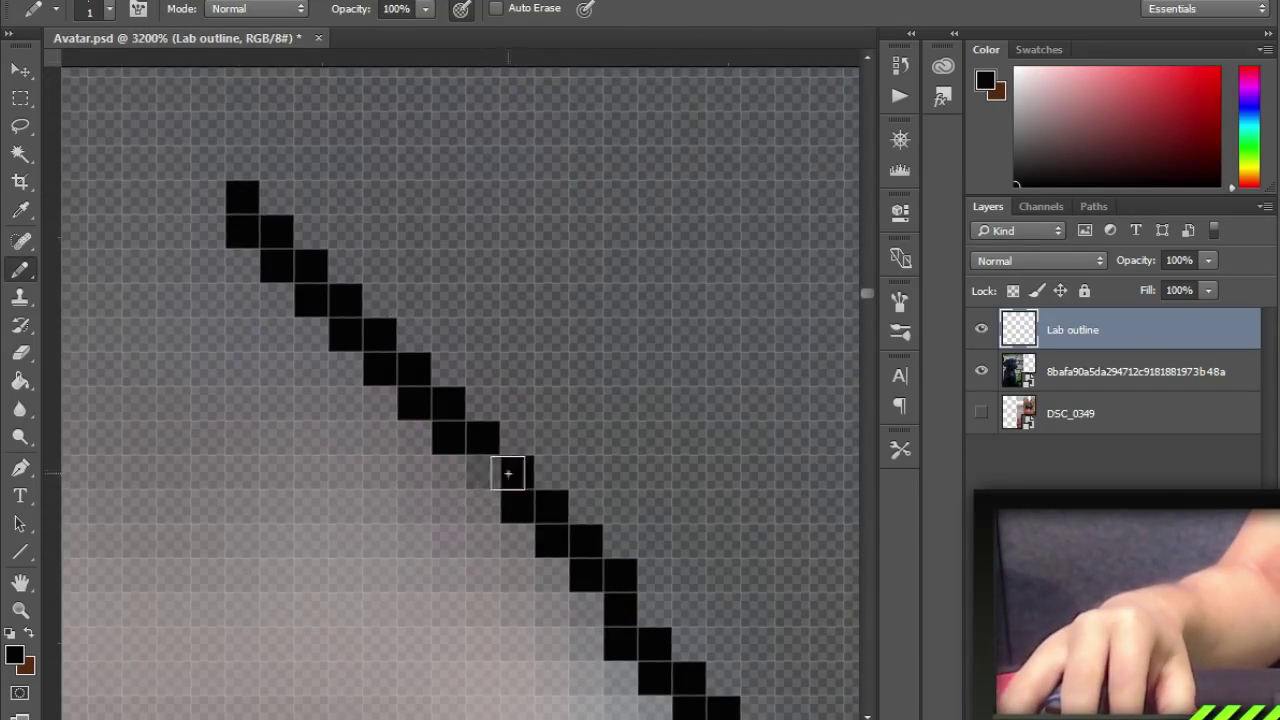
scroll(355, 408, "down", 4)
scroll(380, 440, "up", 3)
scroll(531, 580, "down", 6)
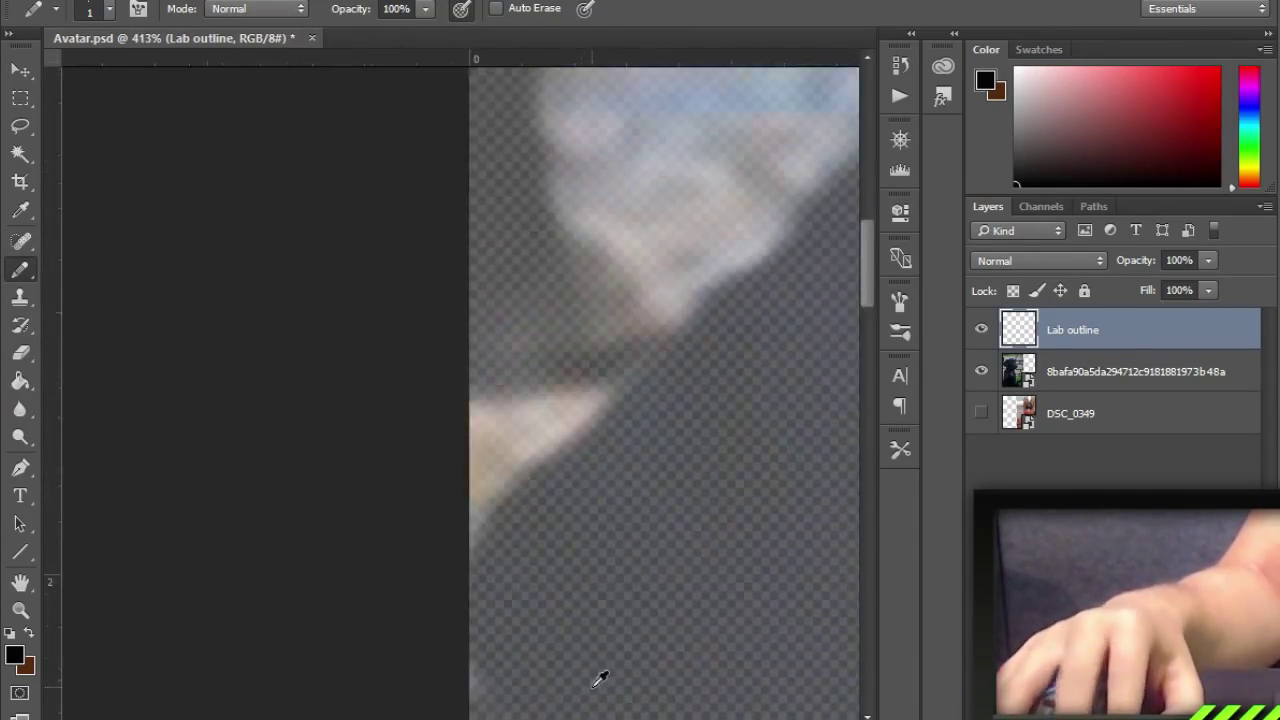
scroll(600, 679, "up", 8)
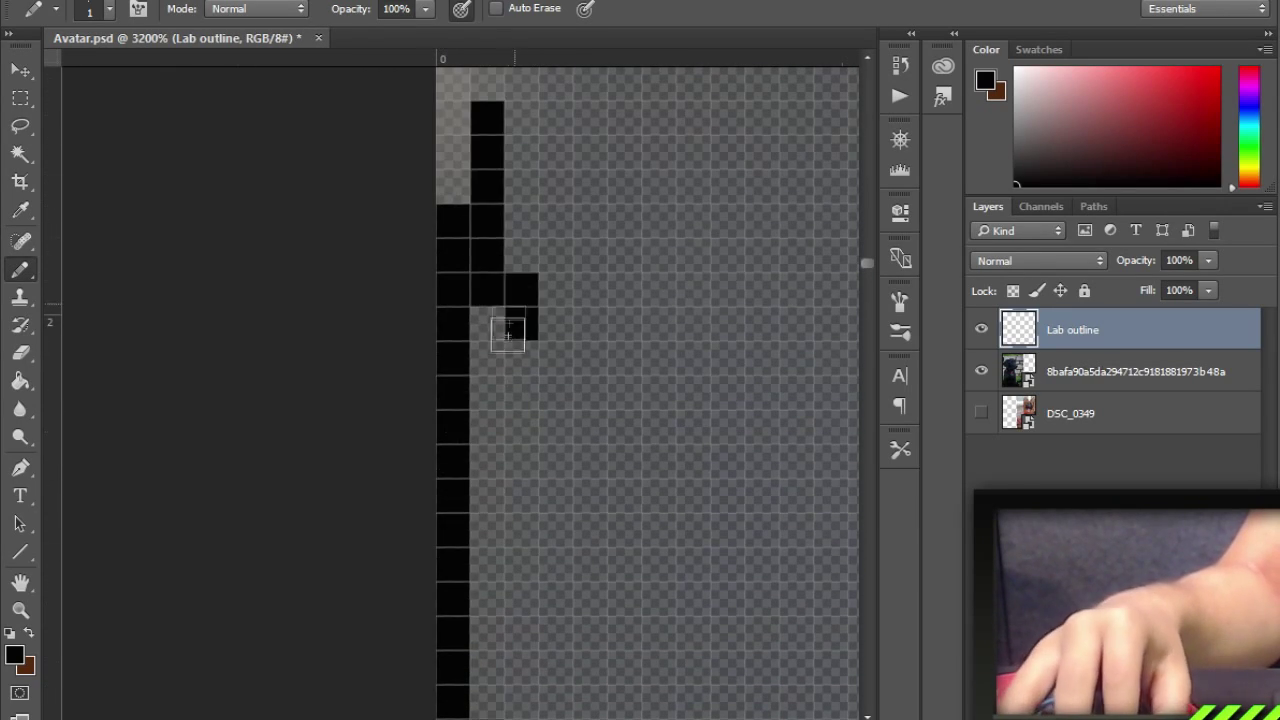
Continue the Lab outline from the canvas's left border up along the first curved, light-coloured edge of the head
scroll(487, 456, "up", 3)
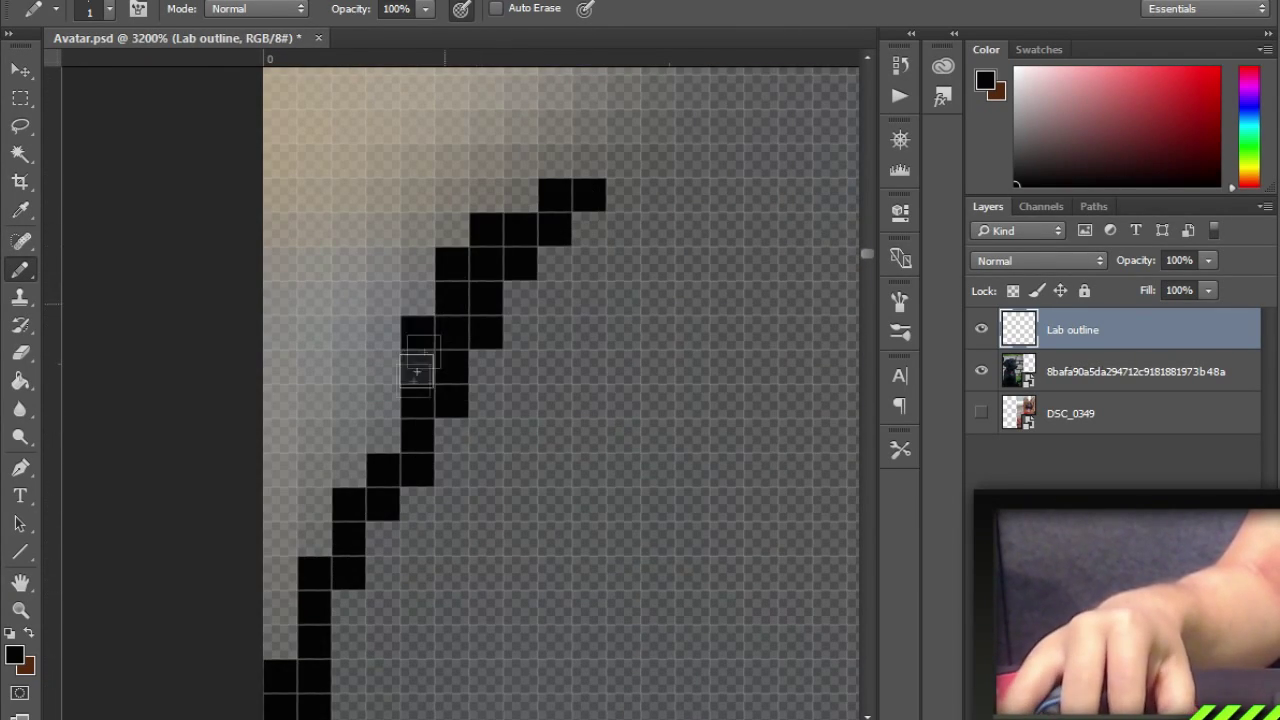
scroll(402, 393, "up", 5)
scroll(400, 640, "right", 3)
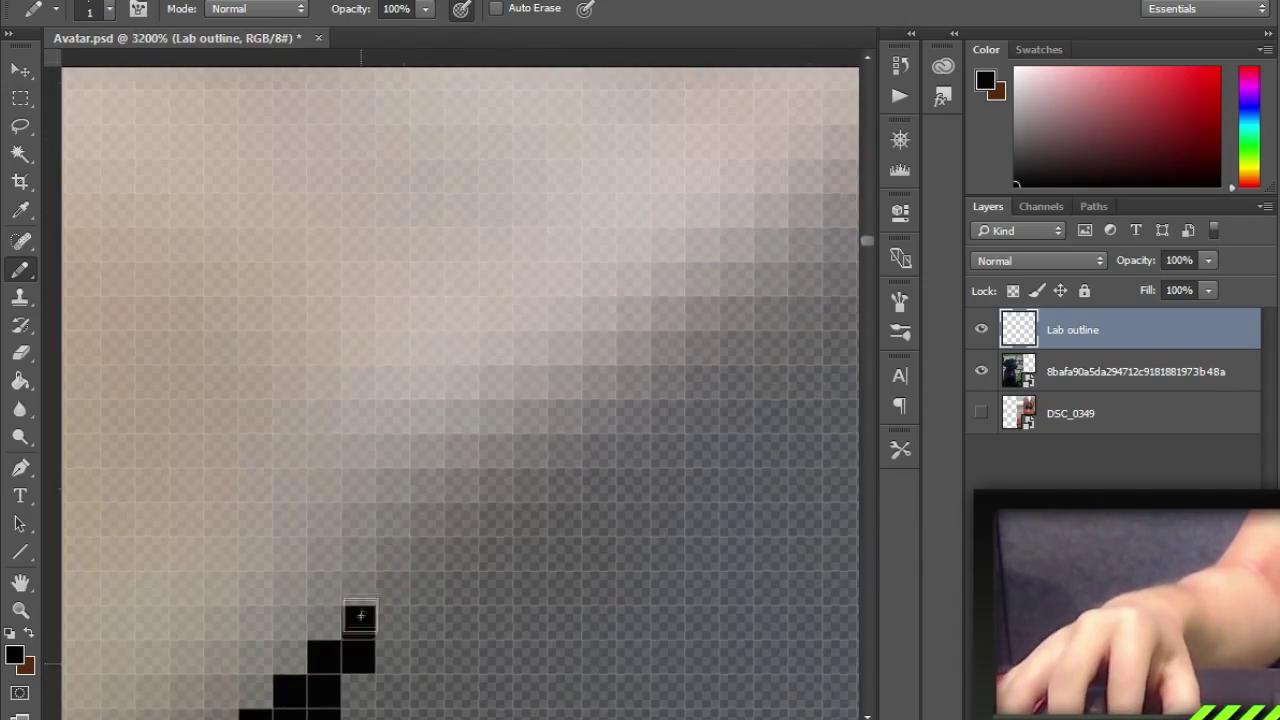
left_click_drag(694, 372, 166, 624)
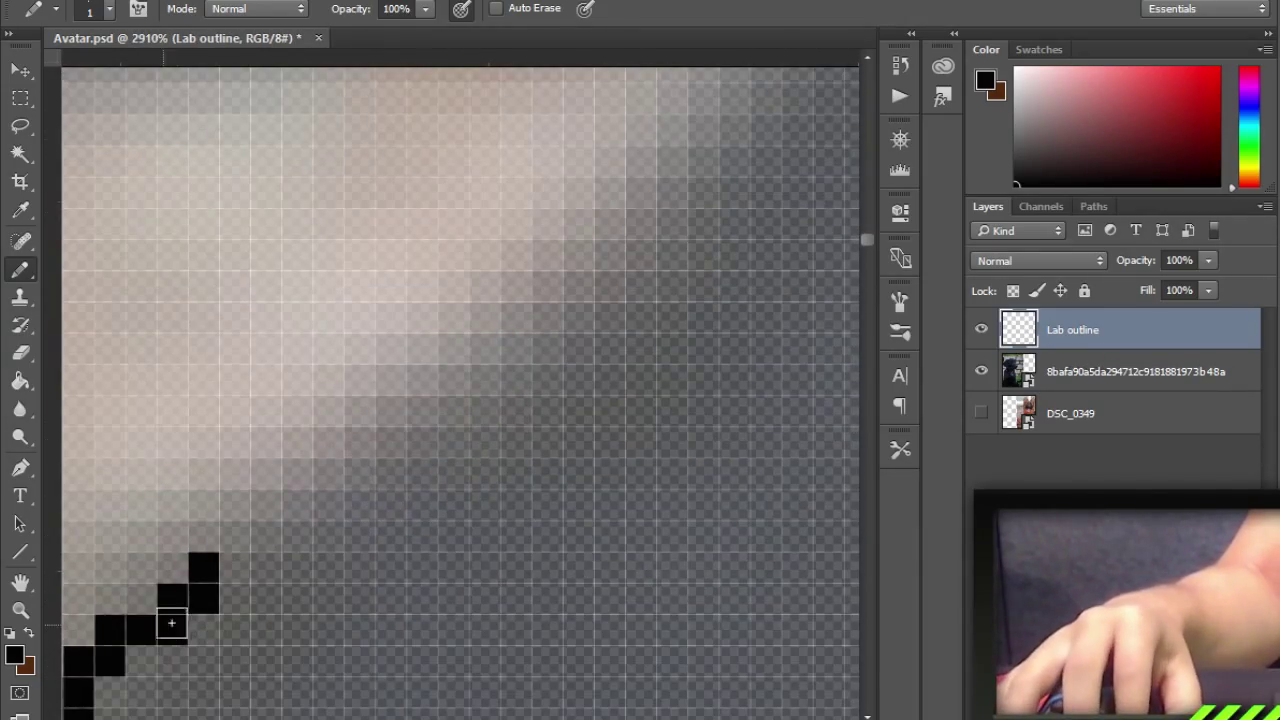
scroll(484, 362, "down", 5)
scroll(400, 614, "up", 3)
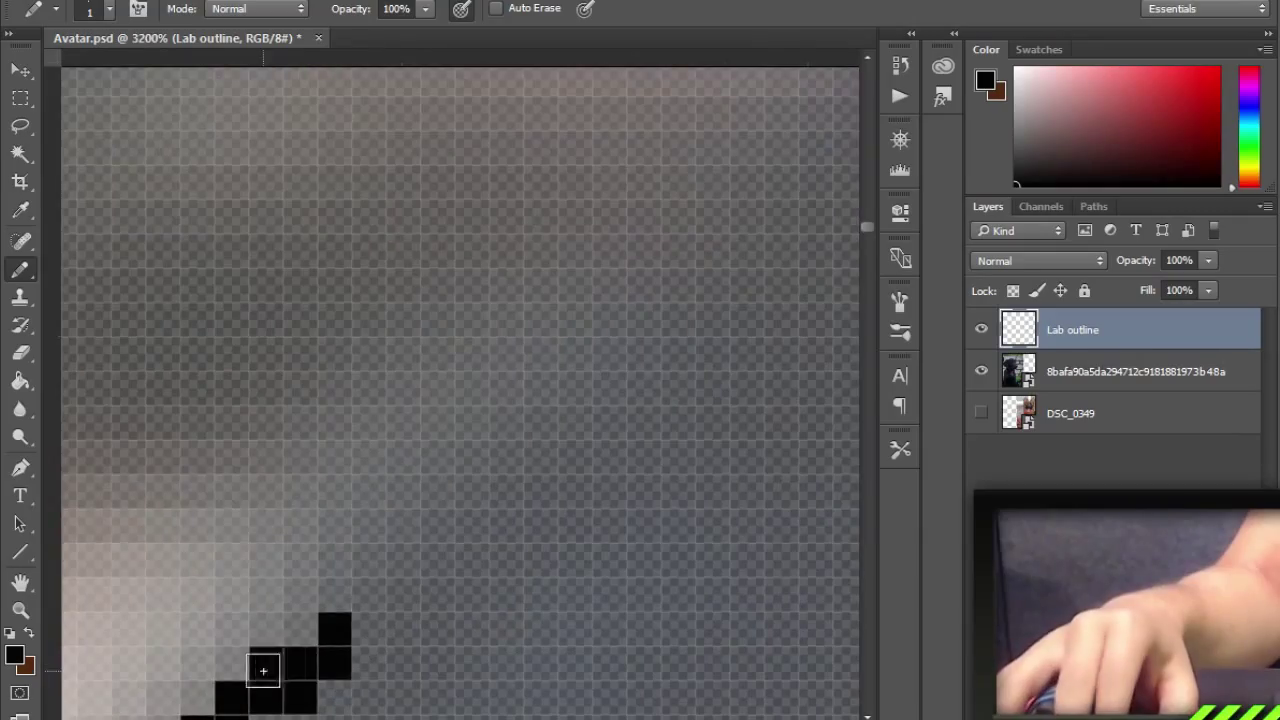
Extend the black pixel outline diagonally up and right along the upper-left edge of the Lab's head
scroll(434, 650, "up", 3)
scroll(482, 568, "down", 2)
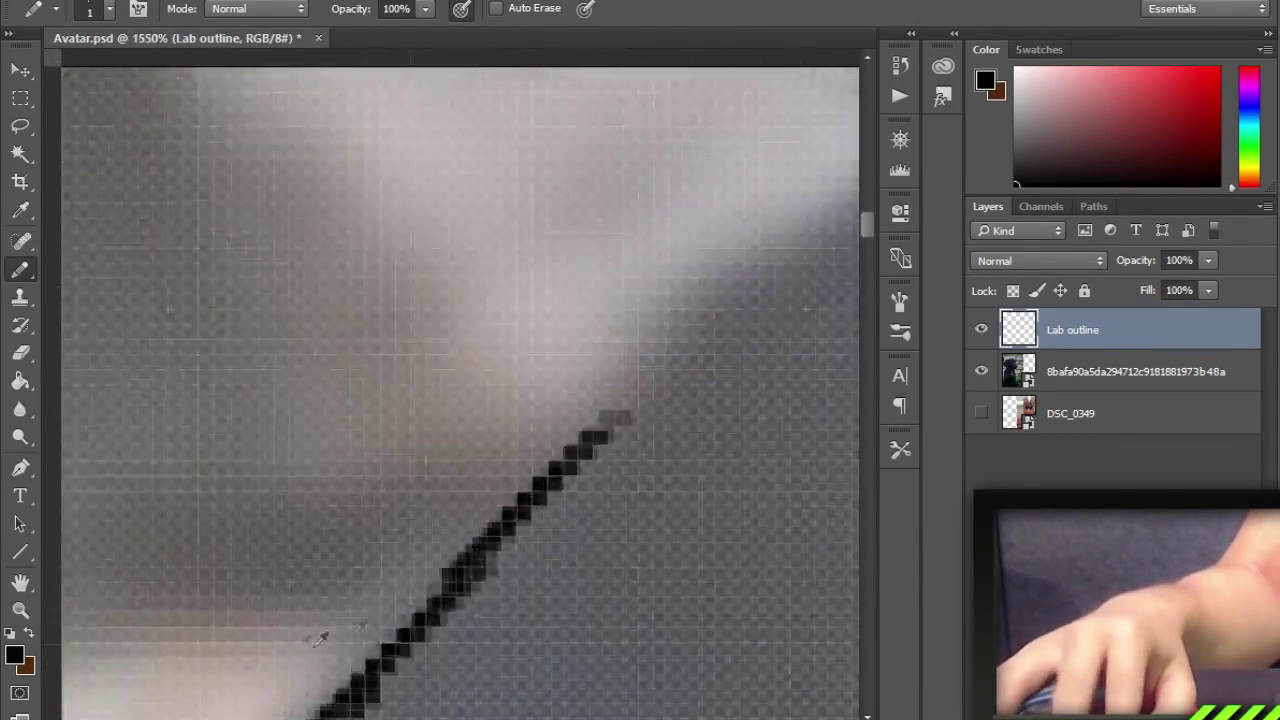
scroll(315, 580, "up", 3)
scroll(387, 537, "down", 2)
scroll(327, 496, "up", 2)
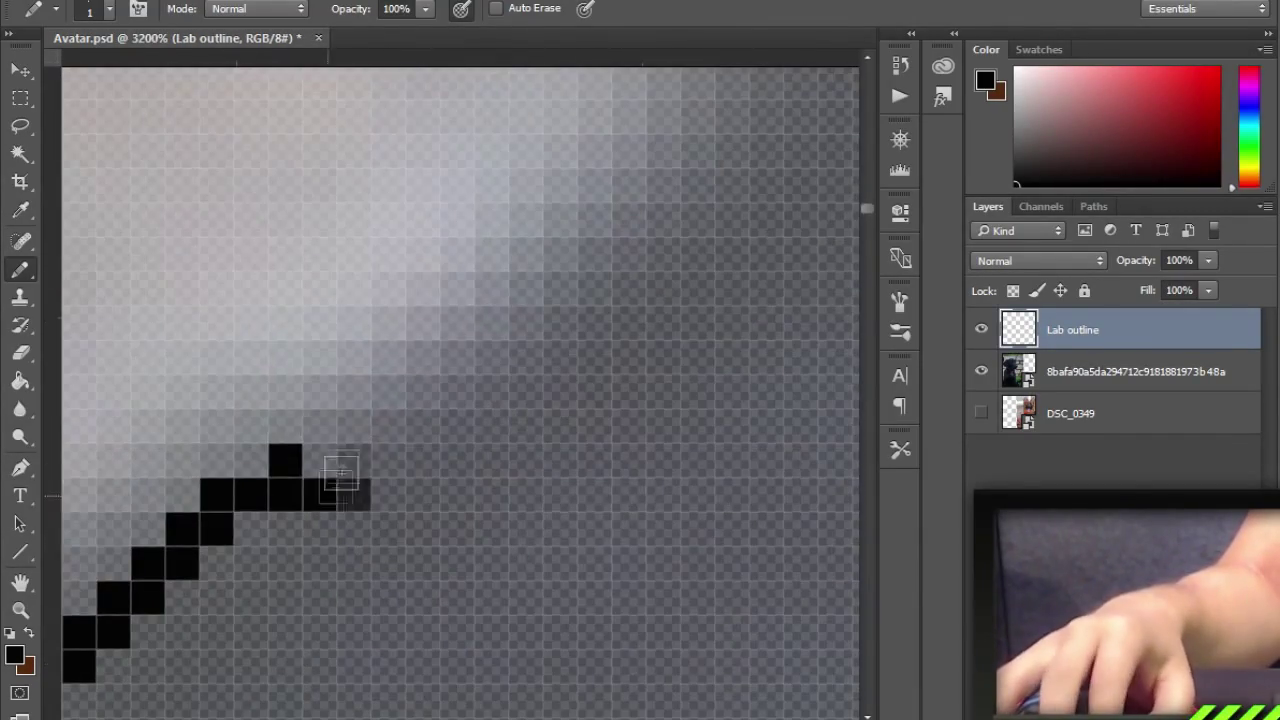
scroll(473, 358, "down", 3)
scroll(394, 537, "up", 4)
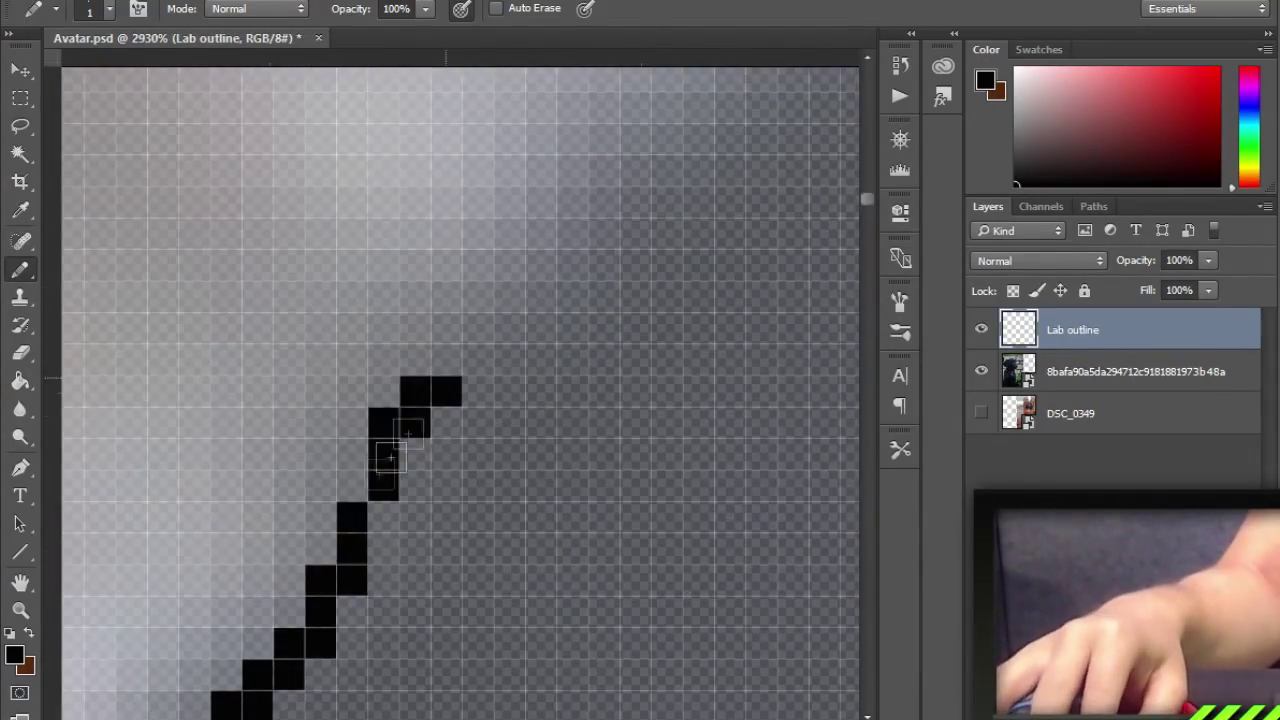
scroll(311, 500, "up", 1)
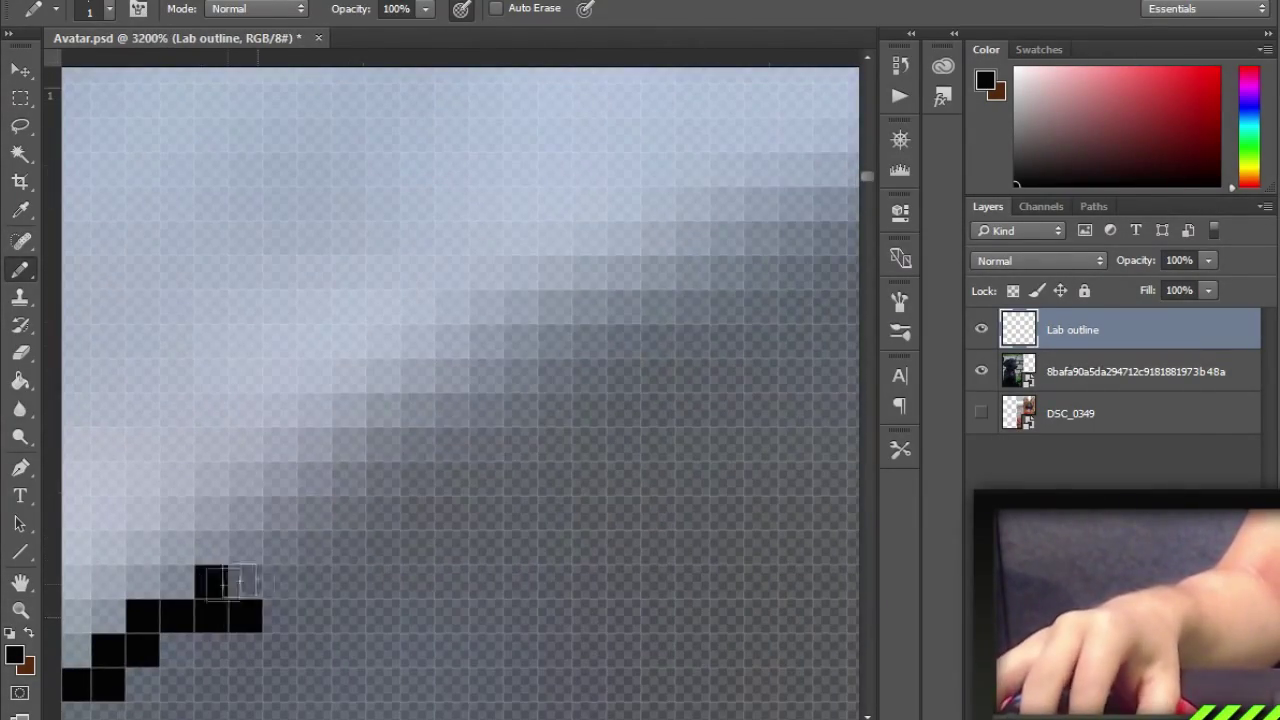
Round the Lab outline into the top of the head and start the nearly horizontal line across it
scroll(460, 390, "up", 3)
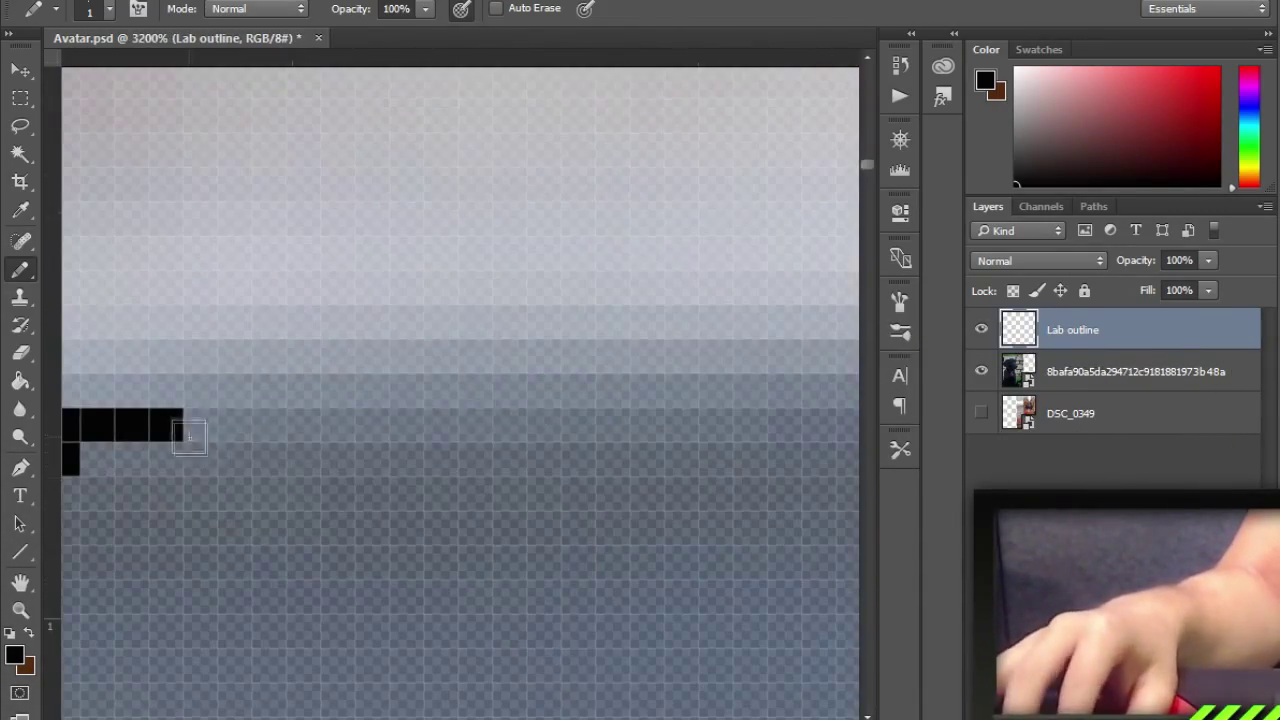
scroll(322, 537, "up", 3)
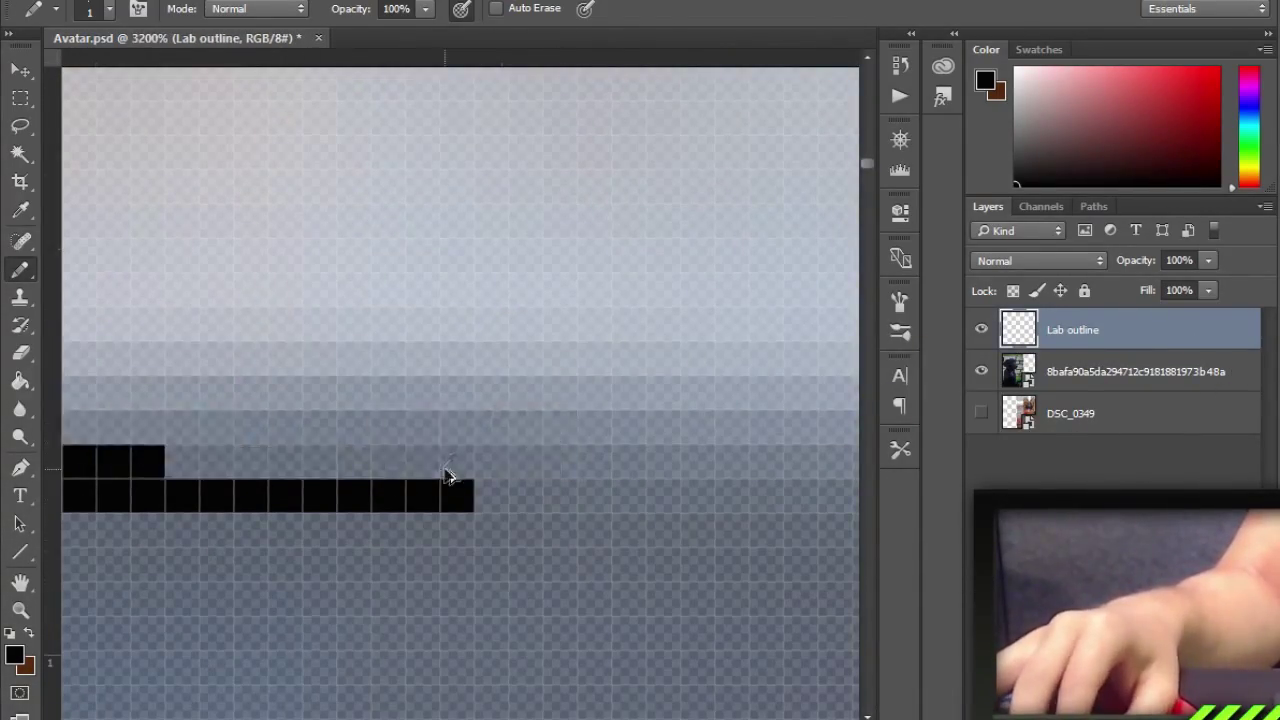
scroll(531, 468, "down", 3)
scroll(423, 549, "up", 2)
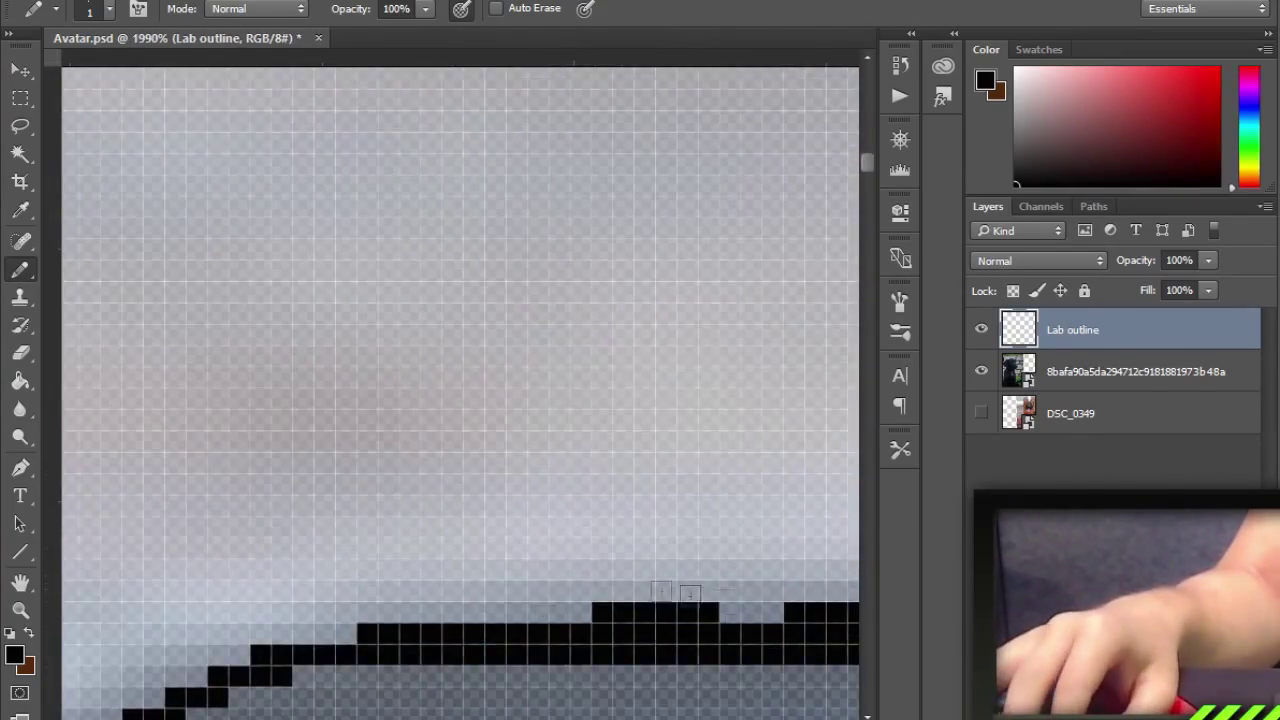
scroll(300, 592, "down", 3)
scroll(300, 592, "up", 4)
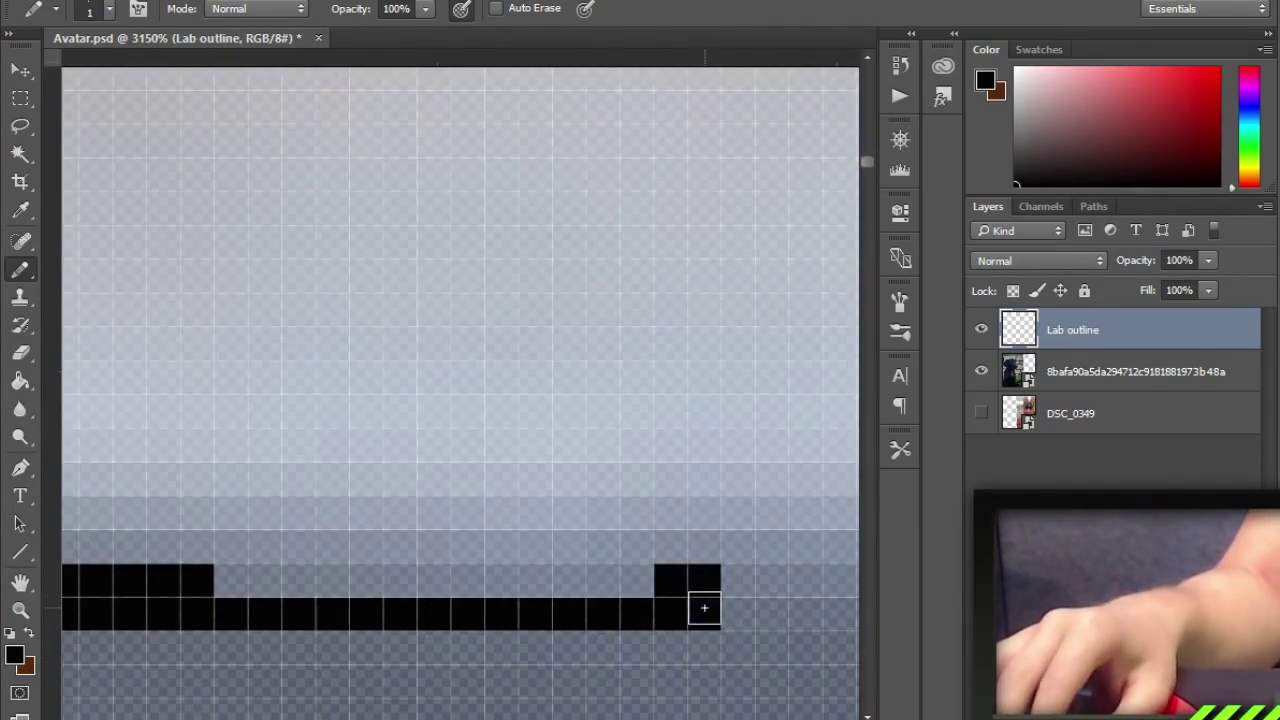
Carry the horizontal pixel line across the top of the Lab's head toward its right-hand end
scroll(700, 606, "down", 2)
scroll(429, 609, "up", 2)
scroll(318, 606, "up", 2)
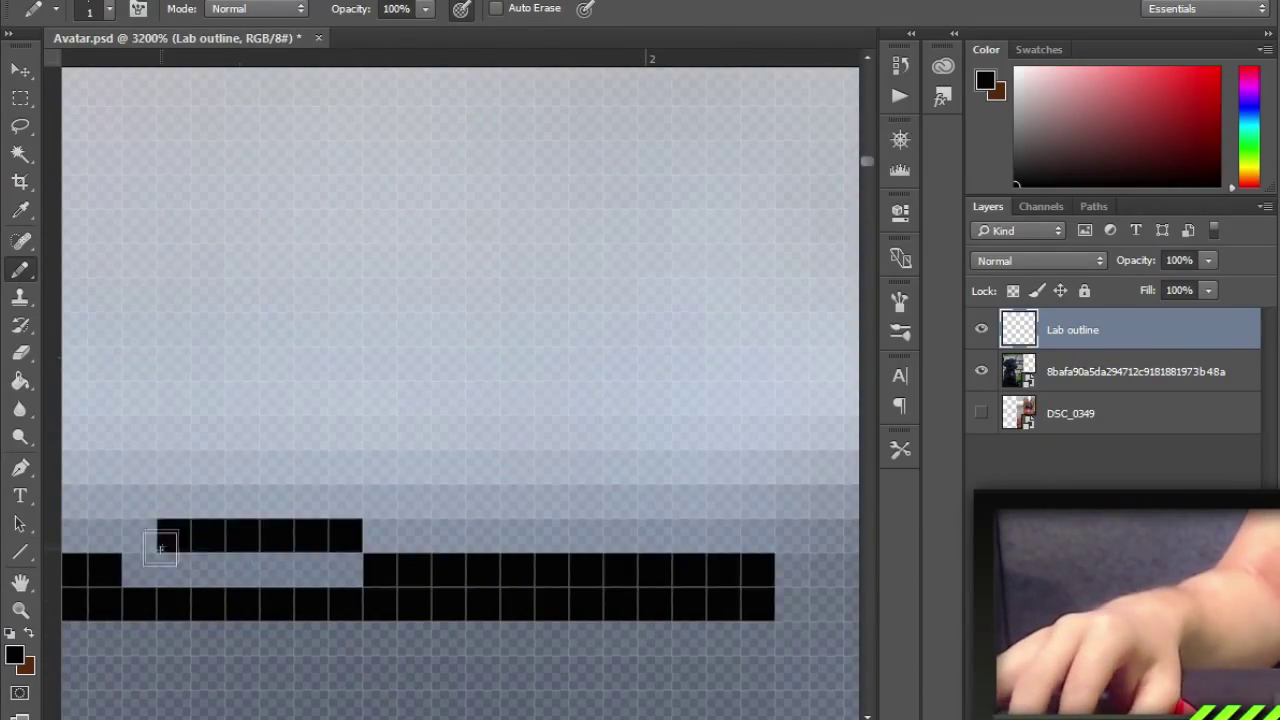
scroll(163, 545, "down", 2)
scroll(348, 605, "up", 2)
scroll(423, 600, "down", 2)
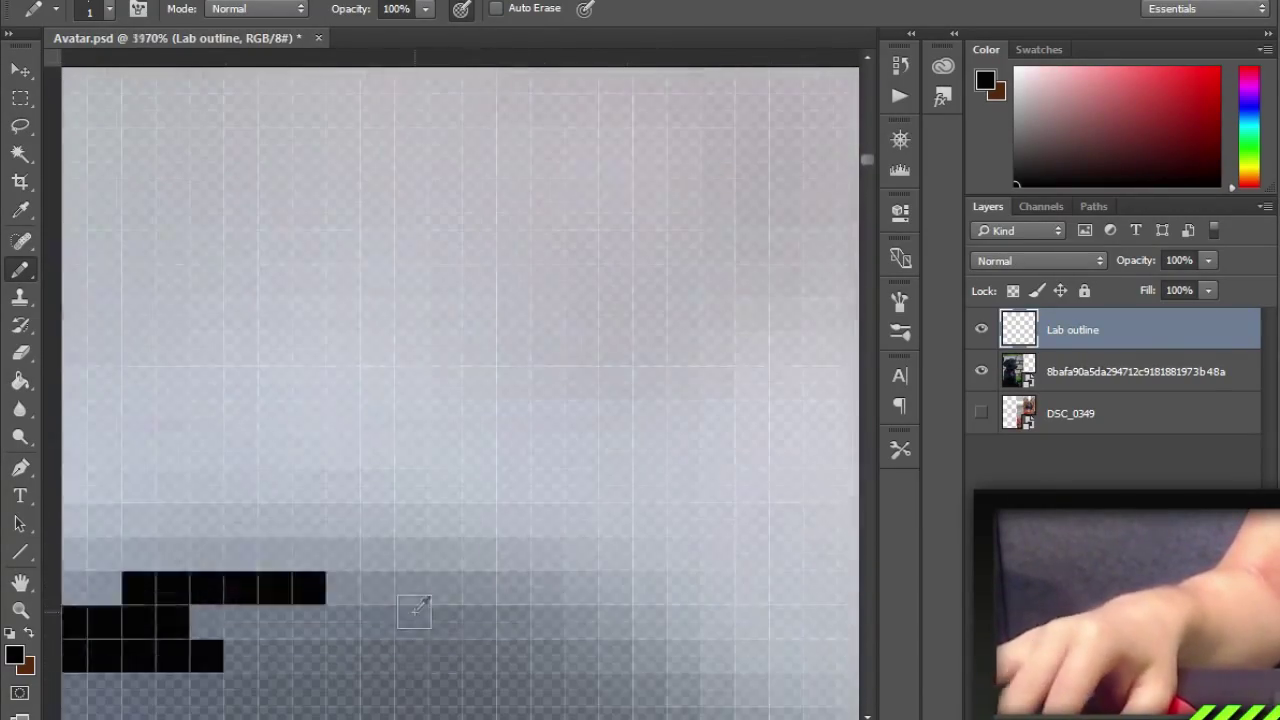
scroll(425, 557, "up", 2)
scroll(218, 575, "down", 1)
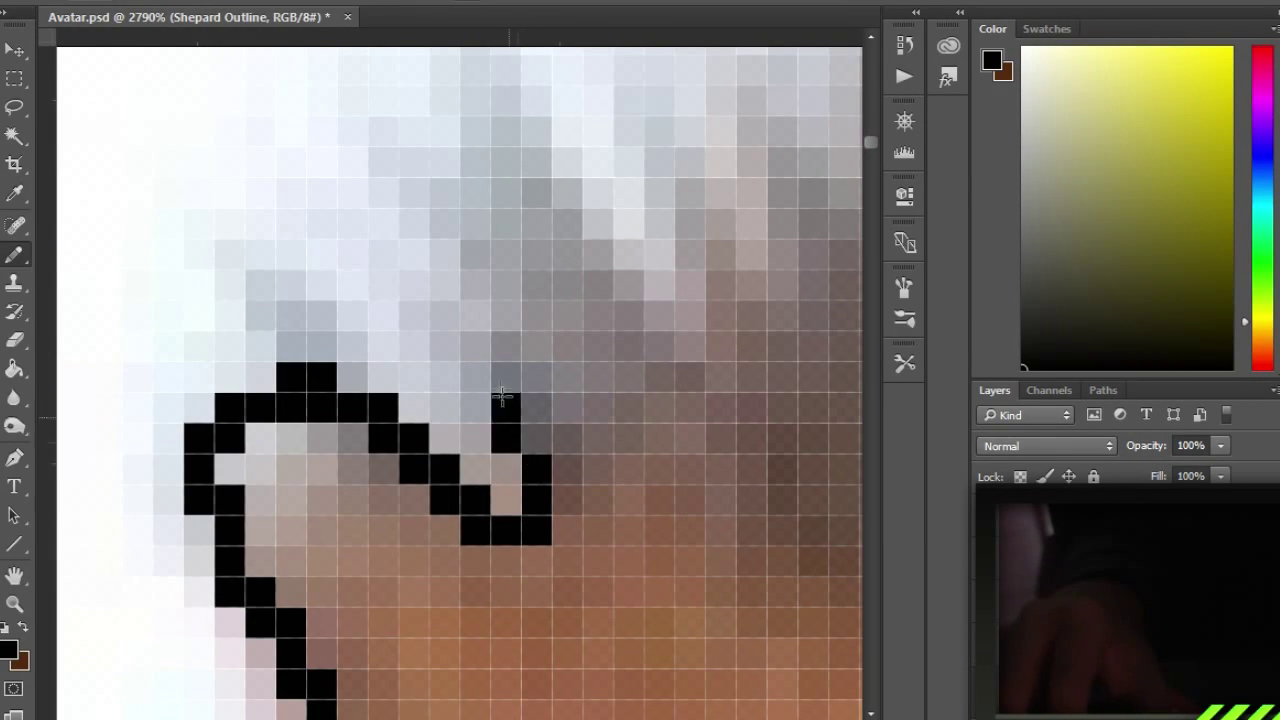
Draw jagged fur tufts on the Shepard Outline layer at the inner base of the Shepherd's right-hand ear
scroll(508, 410, "up", 2)
left_click_drag(505, 553, 445, 463)
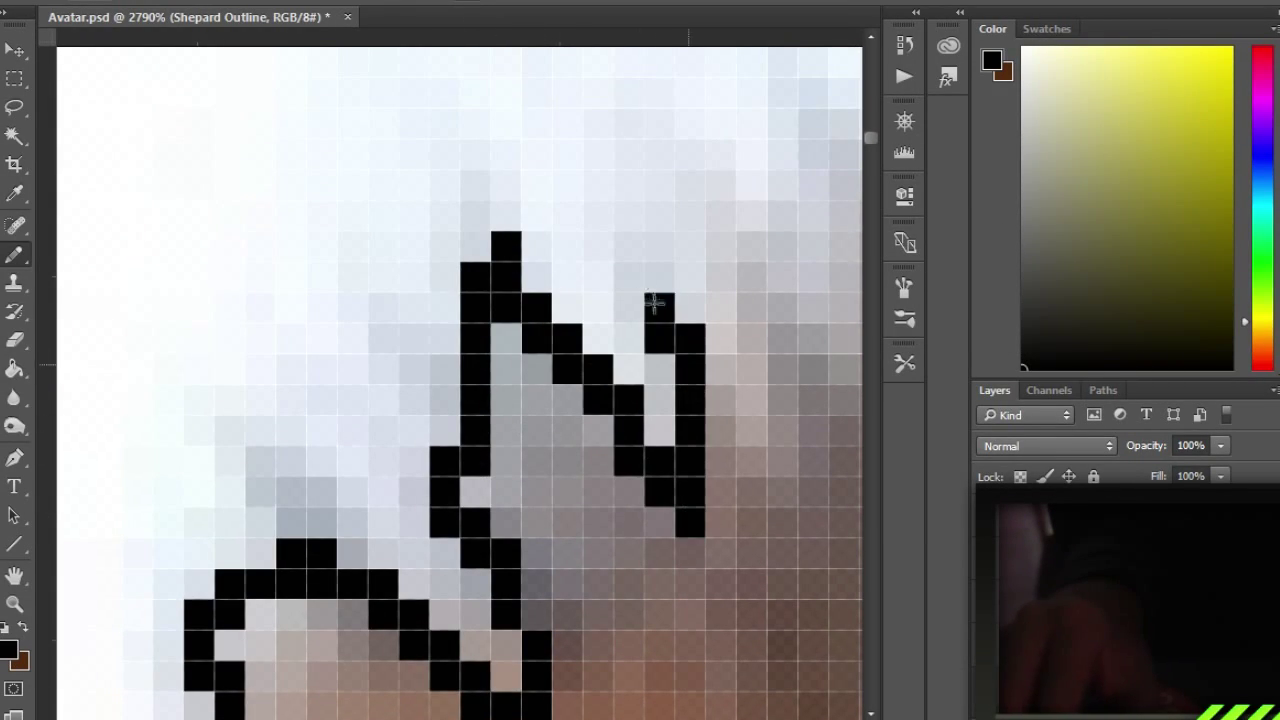
scroll(657, 308, "down", 4)
scroll(457, 400, "up", 4)
left_click_drag(624, 140, 698, 72)
scroll(820, 123, "down", 2)
scroll(566, 292, "up", 2)
key("e")
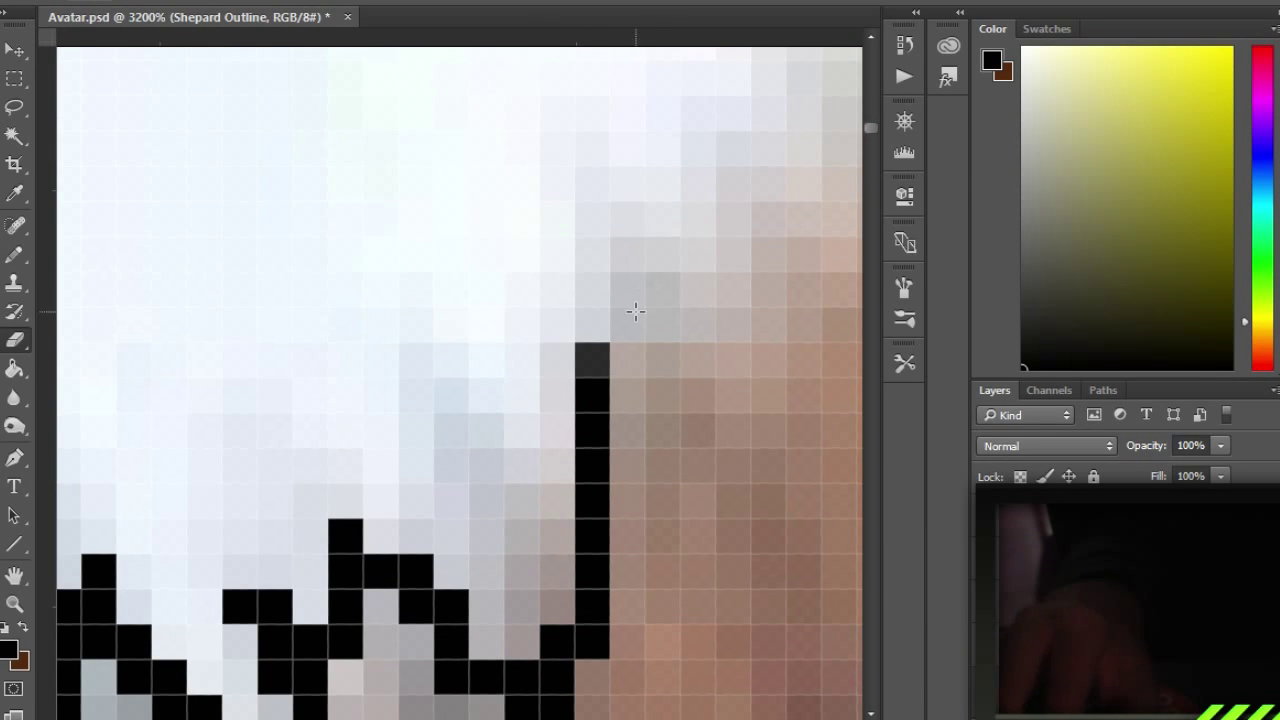
Trace the lower part of the right-hand ear's inner edge in black pixels, from the fur tufts diagonally upward
key("b")
left_click_drag(635, 312, 700, 325)
scroll(700, 330, "down", 2)
scroll(420, 450, "up", 2)
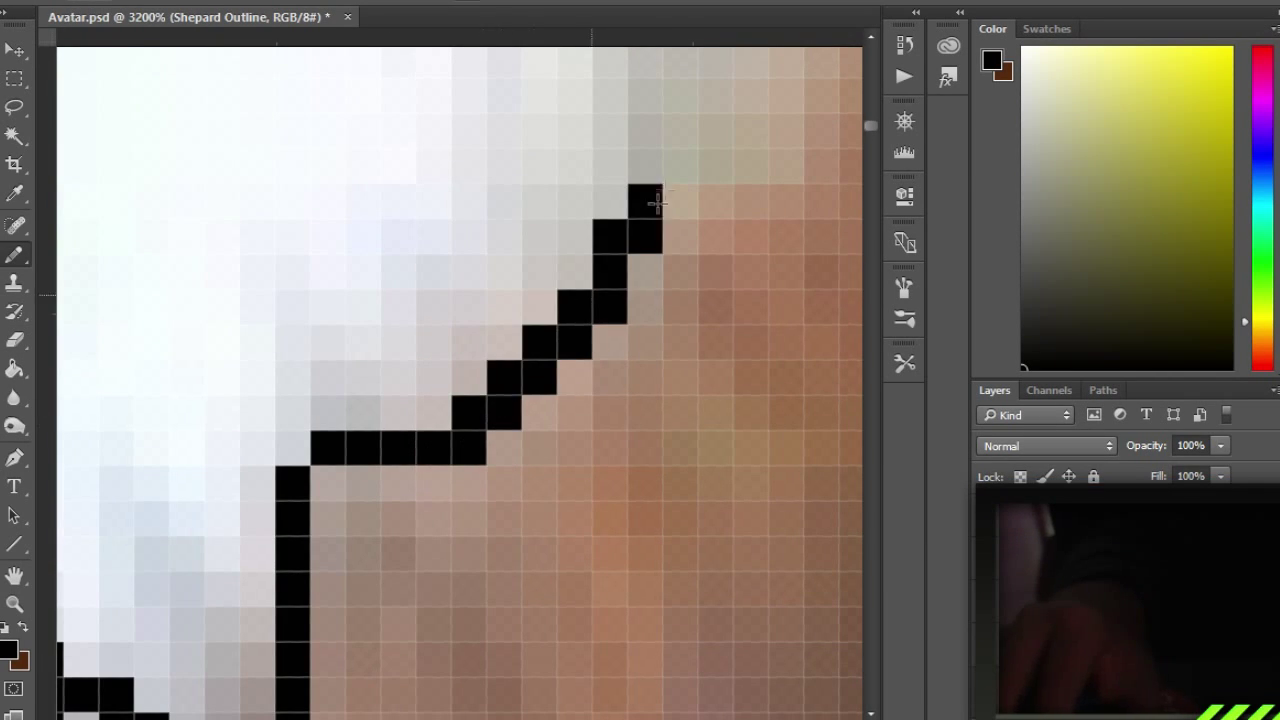
left_click_drag(637, 228, 715, 130)
scroll(715, 130, "down", 2)
scroll(408, 585, "up", 2)
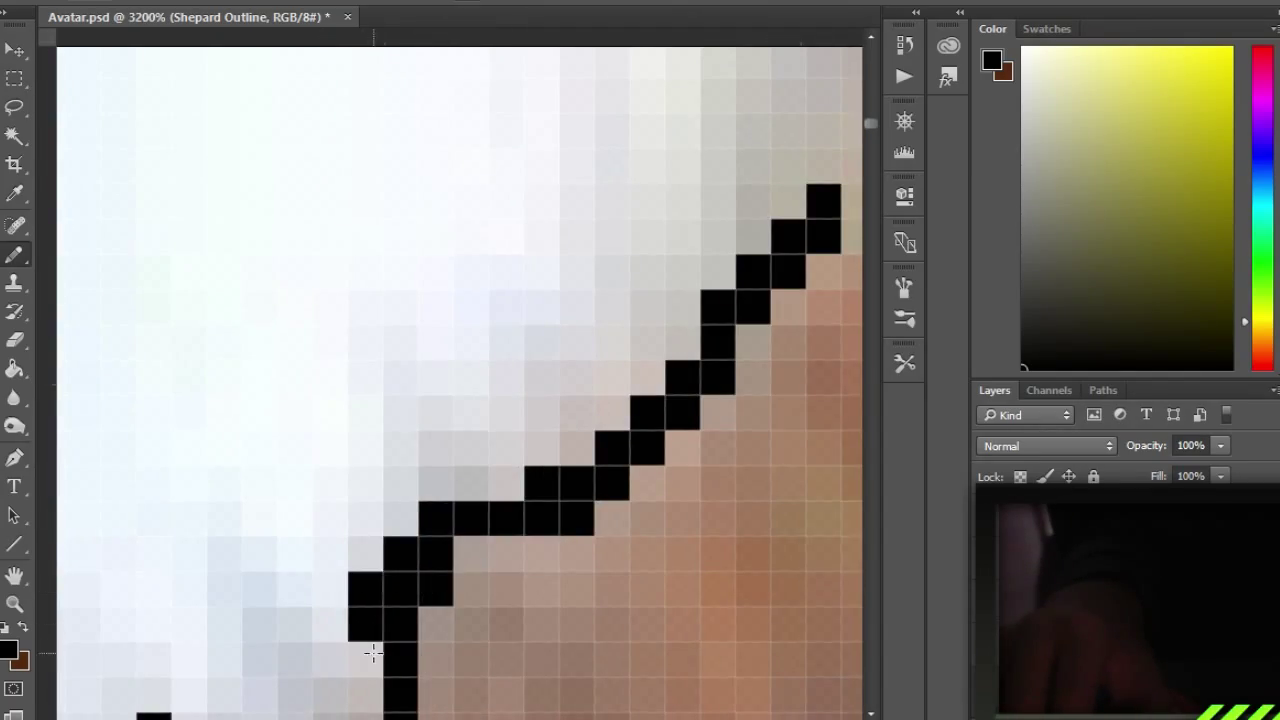
Fill in the corner above the fur tufts and extend the ear's inner edge diagonally up toward its tip
scroll(372, 652, "down", 4)
scroll(450, 440, "up", 4)
left_click_drag(450, 432, 791, 114)
scroll(531, 486, "down", 2)
scroll(350, 475, "down", 3)
scroll(357, 432, "up", 4)
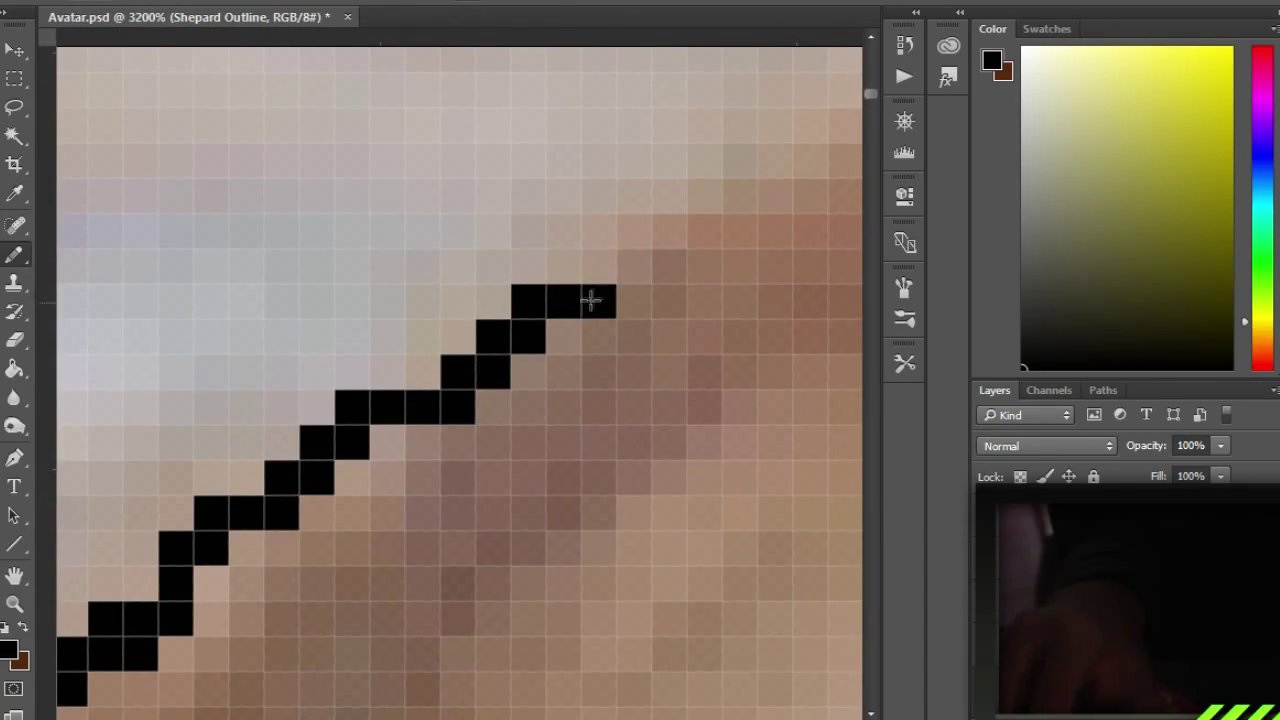
scroll(583, 305, "down", 4)
scroll(206, 509, "up", 4)
left_click_drag(214, 414, 843, 168)
Outline the rounded tip of the Shepherd's right-hand ear and start down its outer edge
scroll(483, 318, "down", 1)
scroll(354, 366, "up", 1)
mouse_move(400, 285)
left_mouse_down()
mouse_move(369, 337)
mouse_move(337, 338)
mouse_move(529, 370)
mouse_move(656, 426)
mouse_move(522, 508)
mouse_move(805, 640)
left_mouse_up()
scroll(805, 640, "down", 3)
scroll(500, 300, "up", 3)
left_click_drag(660, 410, 752, 606)
scroll(500, 380, "down", 1)
scroll(704, 626, "up", 1)
mouse_move(604, 470)
left_mouse_down()
mouse_move(614, 528)
mouse_move(649, 451)
left_mouse_up()
scroll(614, 528, "up", 1)
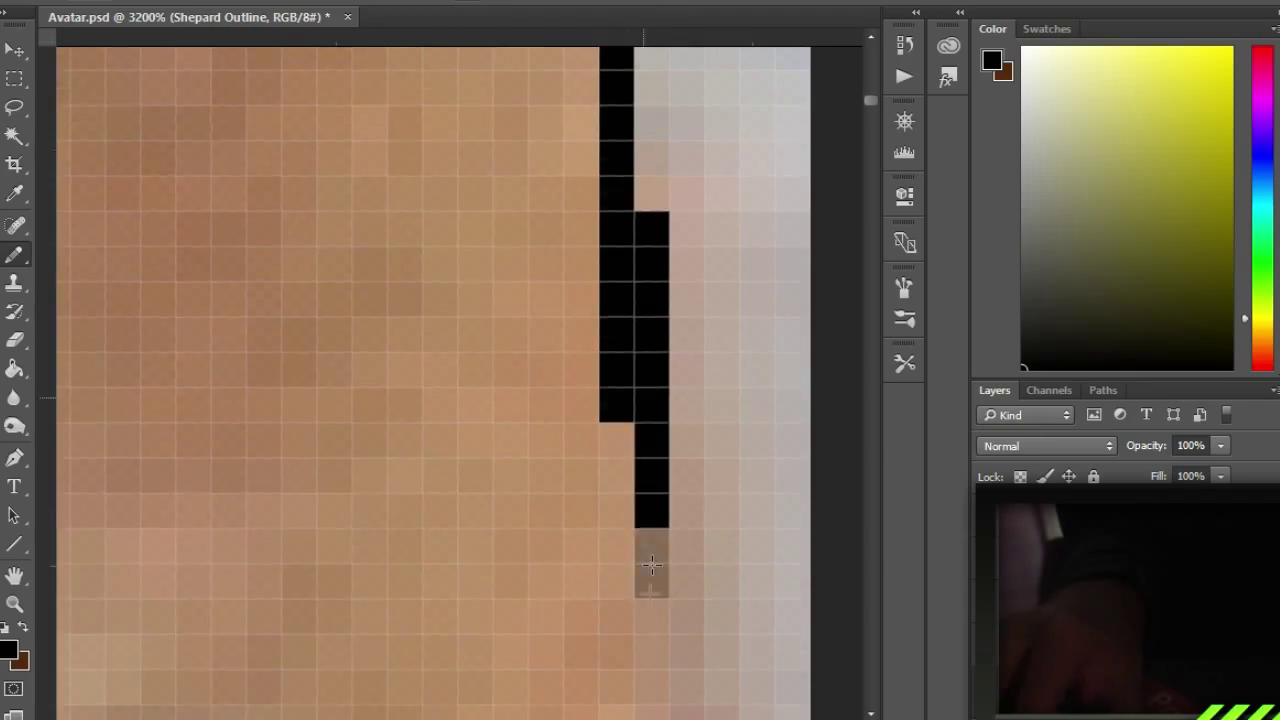
Continue the ear's outer edge downward in black pixels to the canvas's right border
scroll(640, 651, "down", 5)
scroll(688, 675, "up", 5)
scroll(688, 675, "up", 1)
mouse_move(551, 591)
left_mouse_down()
mouse_move(602, 426)
mouse_move(616, 532)
mouse_move(682, 590)
mouse_move(670, 715)
left_mouse_up()
scroll(616, 608, "down", 6)
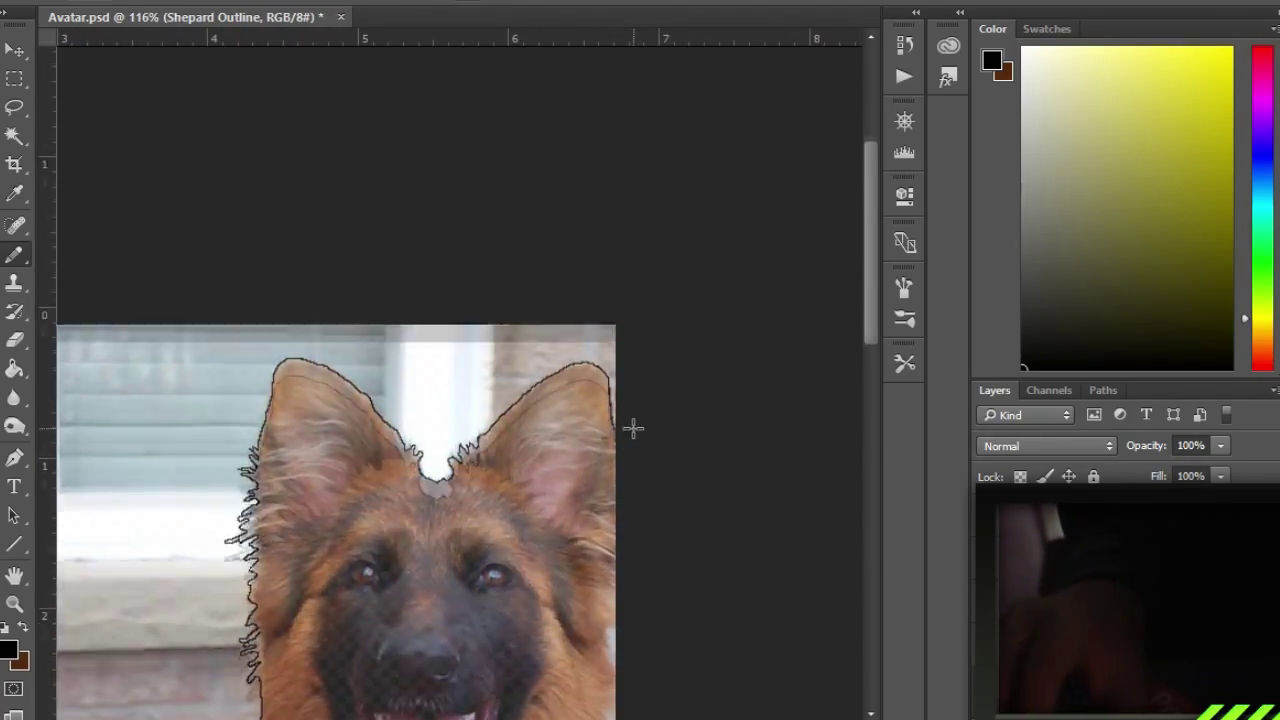
Draw the Shepherd outline down the canvas's right border, adding short inward fur strokes below the ear
scroll(633, 428, "up", 5)
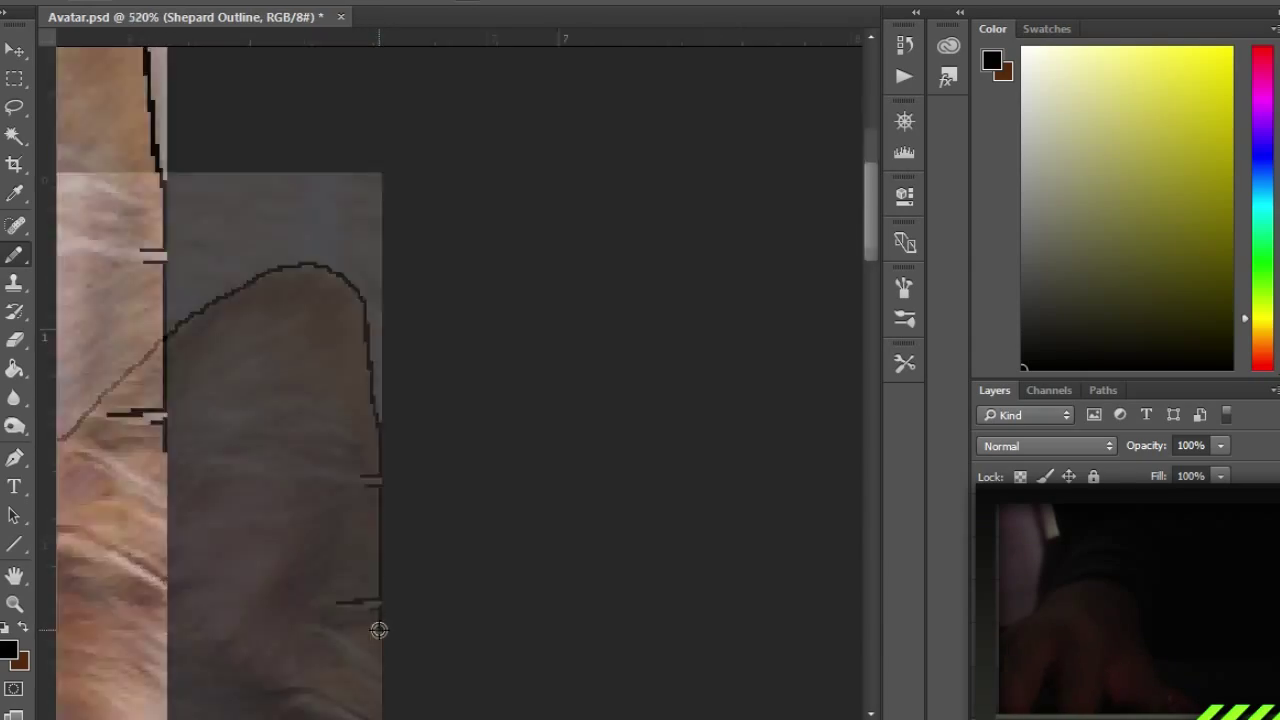
scroll(499, 608, "down", 3)
scroll(519, 245, "up", 4)
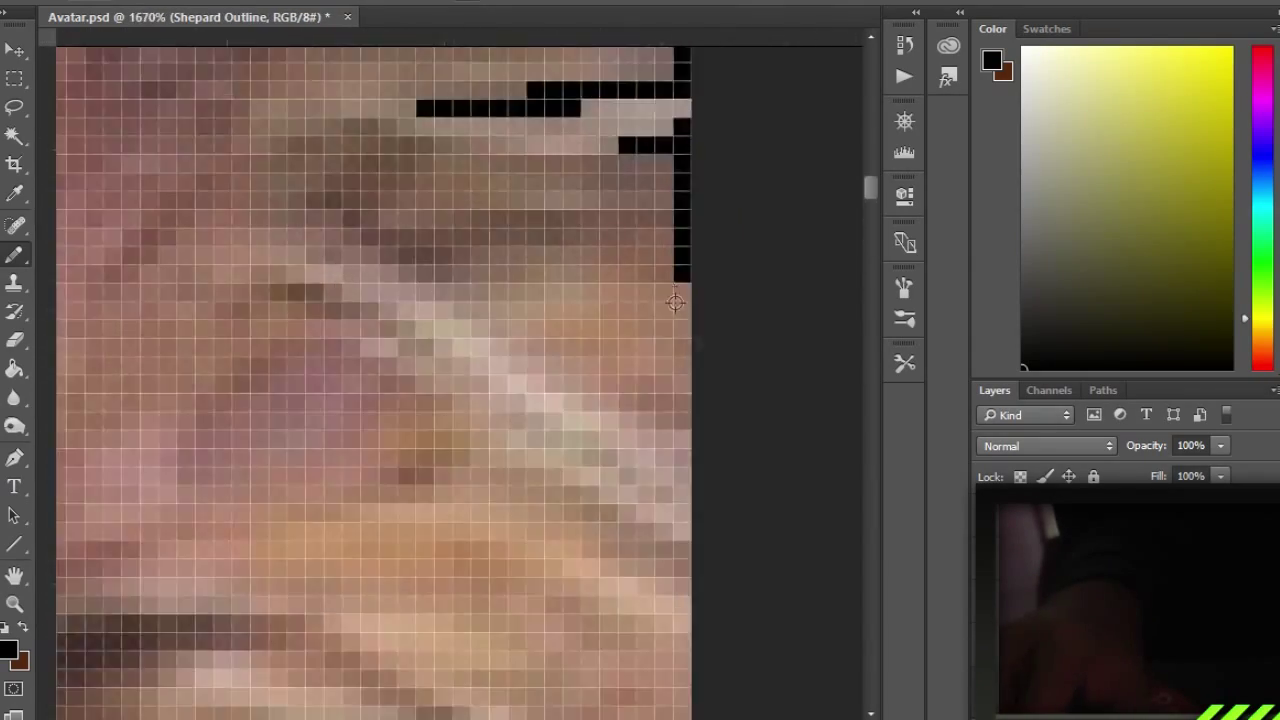
left_click(596, 429)
scroll(468, 353, "down", 3)
left_click(614, 499)
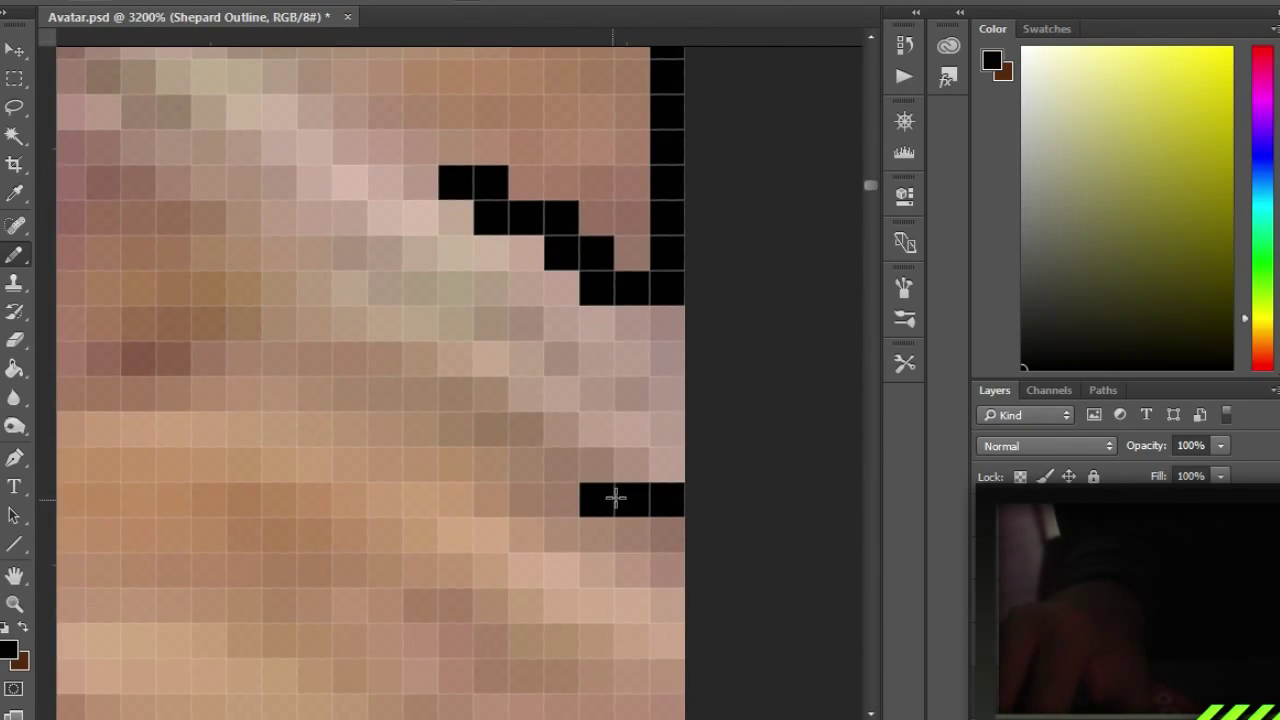
scroll(545, 563, "down", 3)
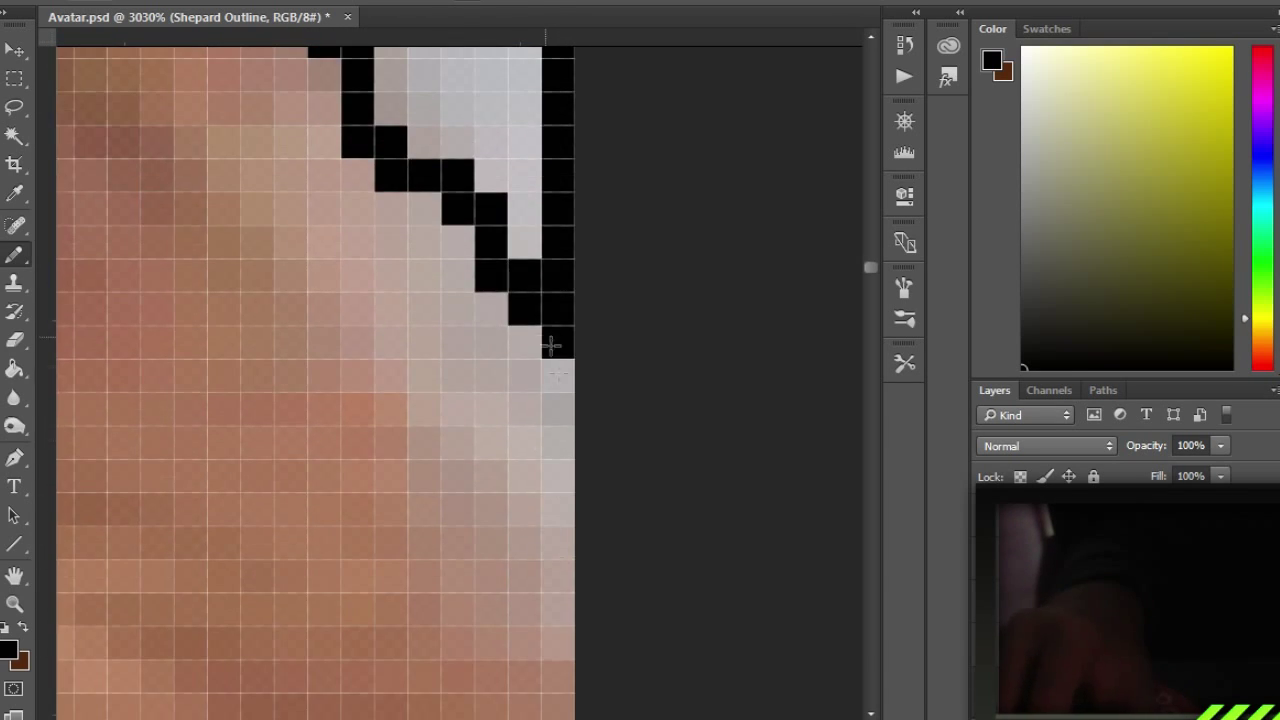
Trace the Shepherd's fur edge where it curves away from the canvas's right border along the cheek and neck
scroll(580, 361, "down", 5)
scroll(669, 337, "up", 3)
scroll(669, 337, "down", 3)
scroll(531, 516, "up", 7)
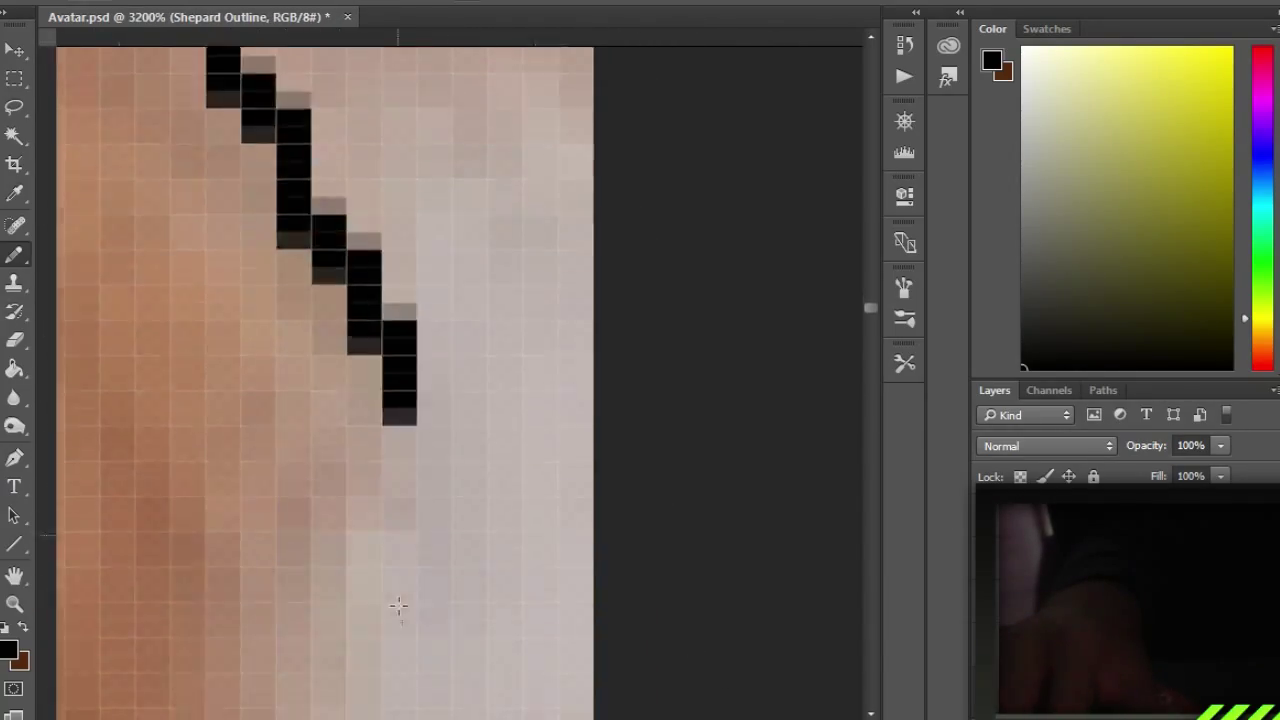
scroll(398, 604, "down", 3)
scroll(548, 543, "up", 3)
left_click_drag(700, 215, 530, 555)
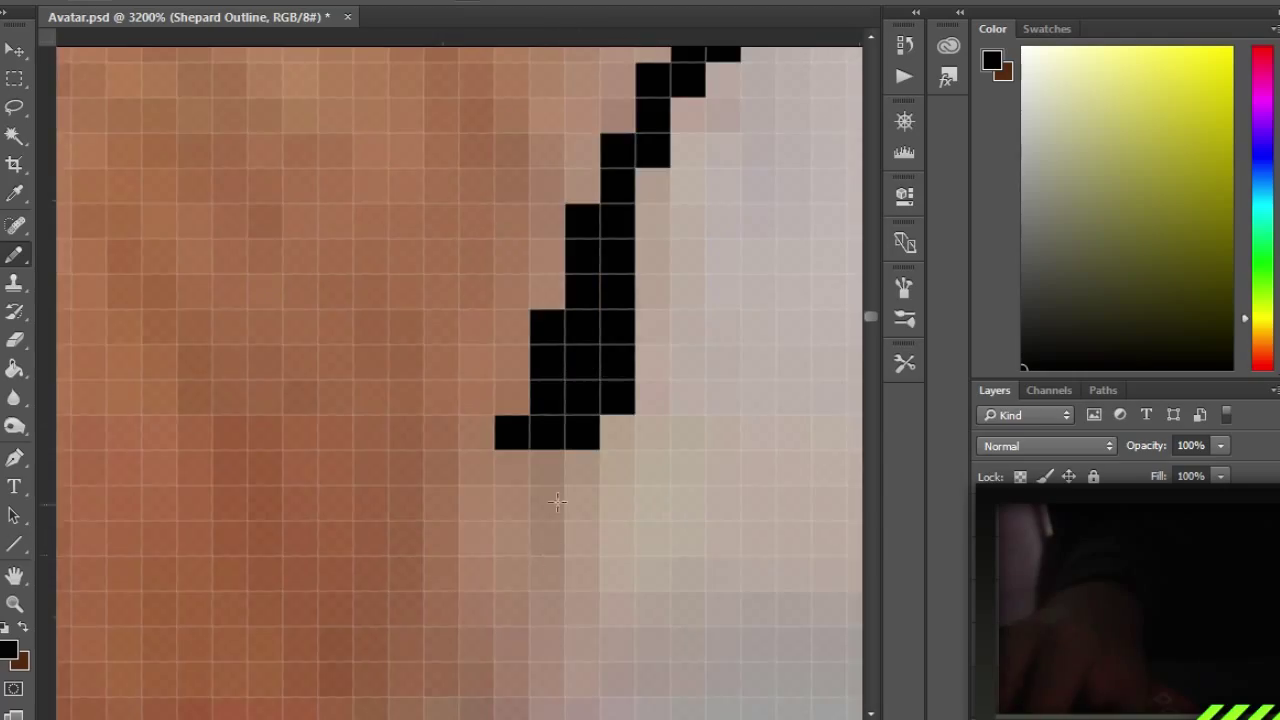
Erase the ends of the two long curved lines that overrun the Shepherd's outline near the lower middle of the canvas
scroll(548, 543, "down", 6)
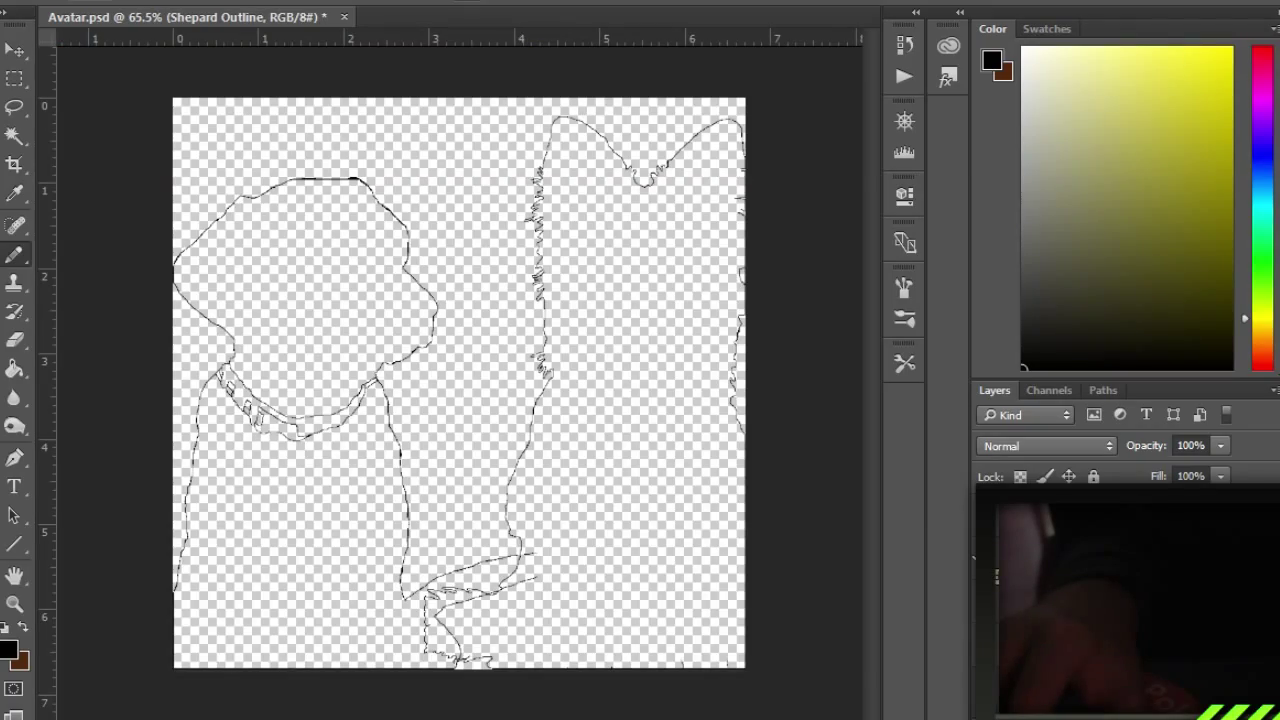
scroll(500, 585, "up", 12)
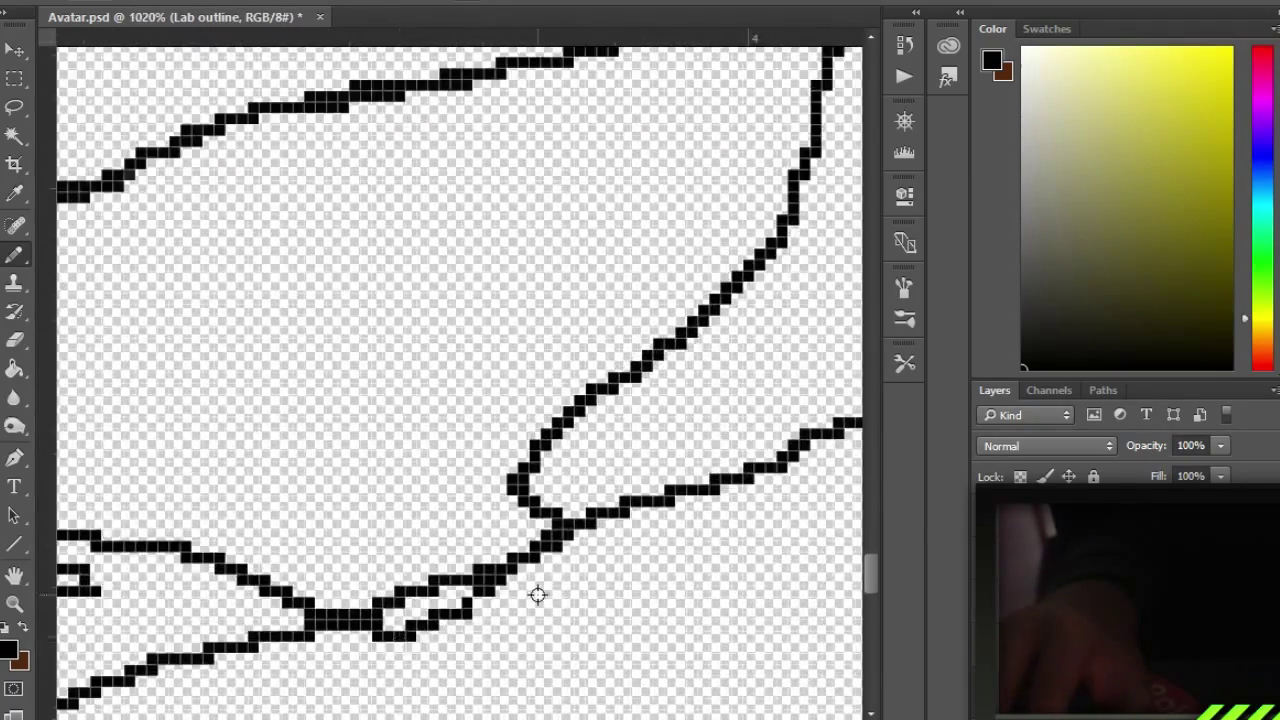
scroll(388, 610, "up", 2)
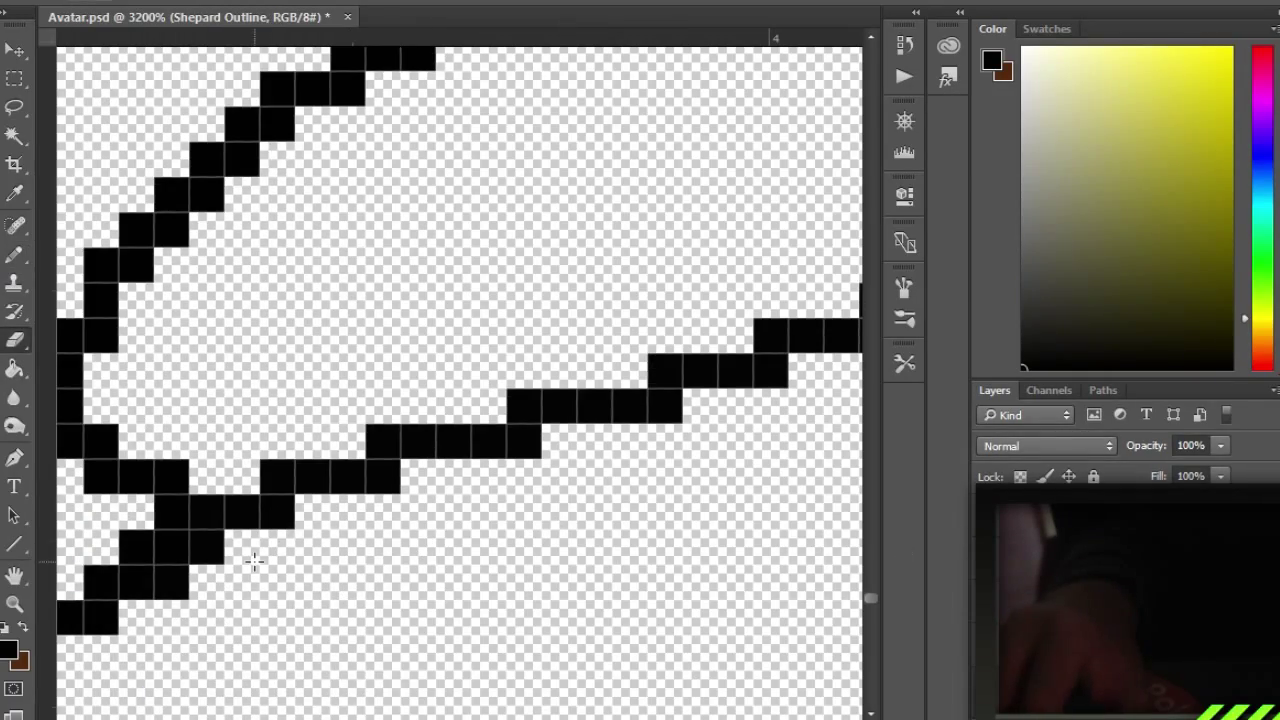
left_click_drag(420, 416, 690, 400)
scroll(373, 560, "down", 5)
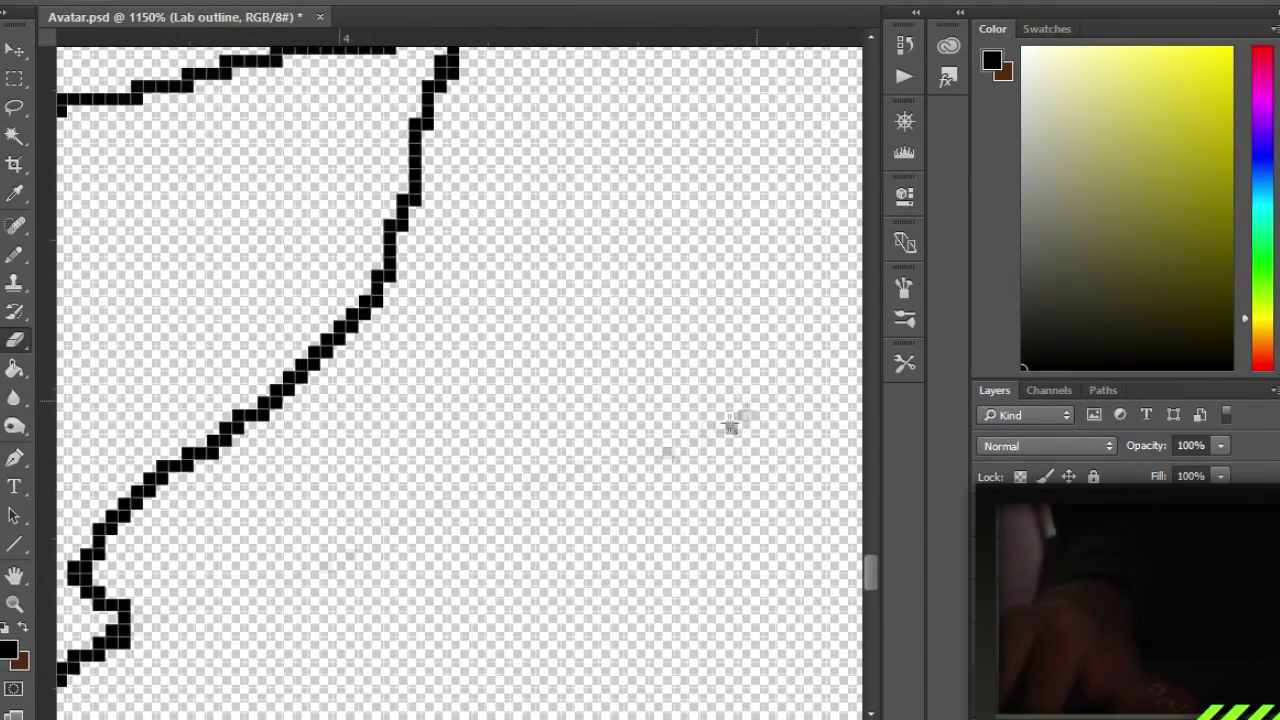
scroll(731, 427, "down", 8)
scroll(551, 551, "up", 7)
right_click(543, 423)
key("Escape")
right_click(455, 418)
key("Escape")
scroll(465, 560, "down", 6)
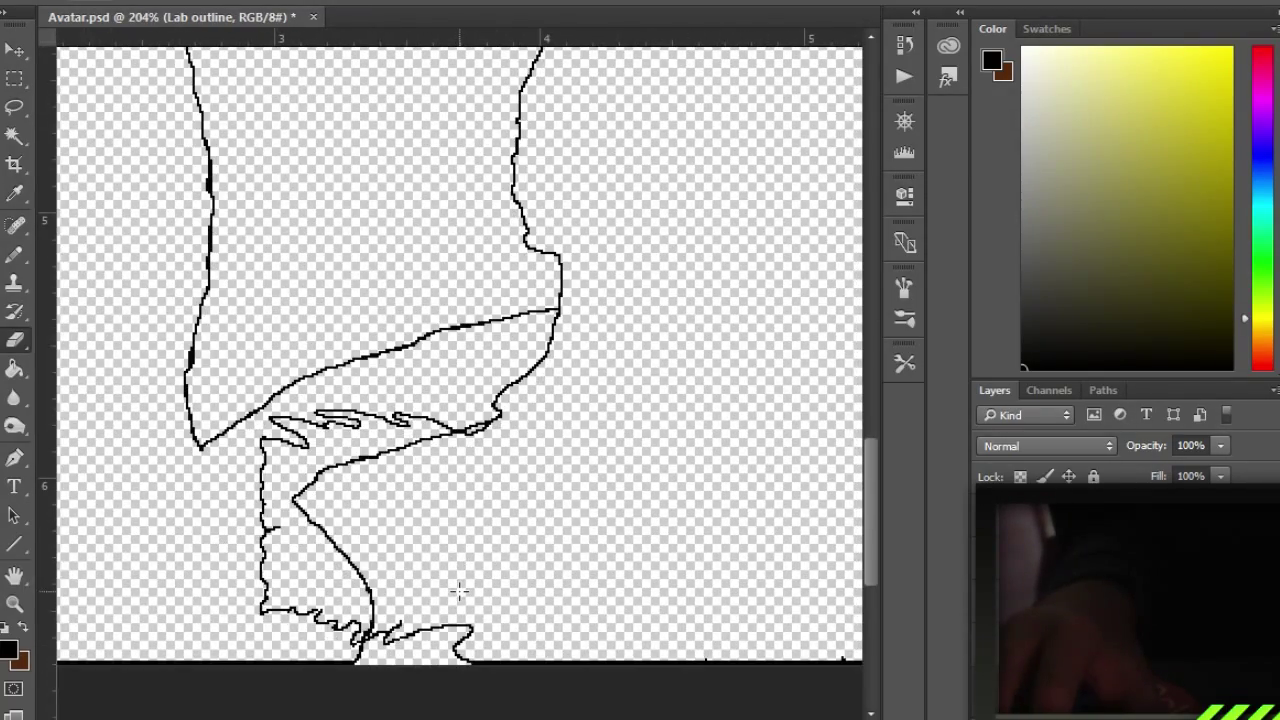
Erase the jagged fur line running down and along the canvas's lower edge, outside the Shepherd's curved body outline
scroll(433, 620, "up", 8)
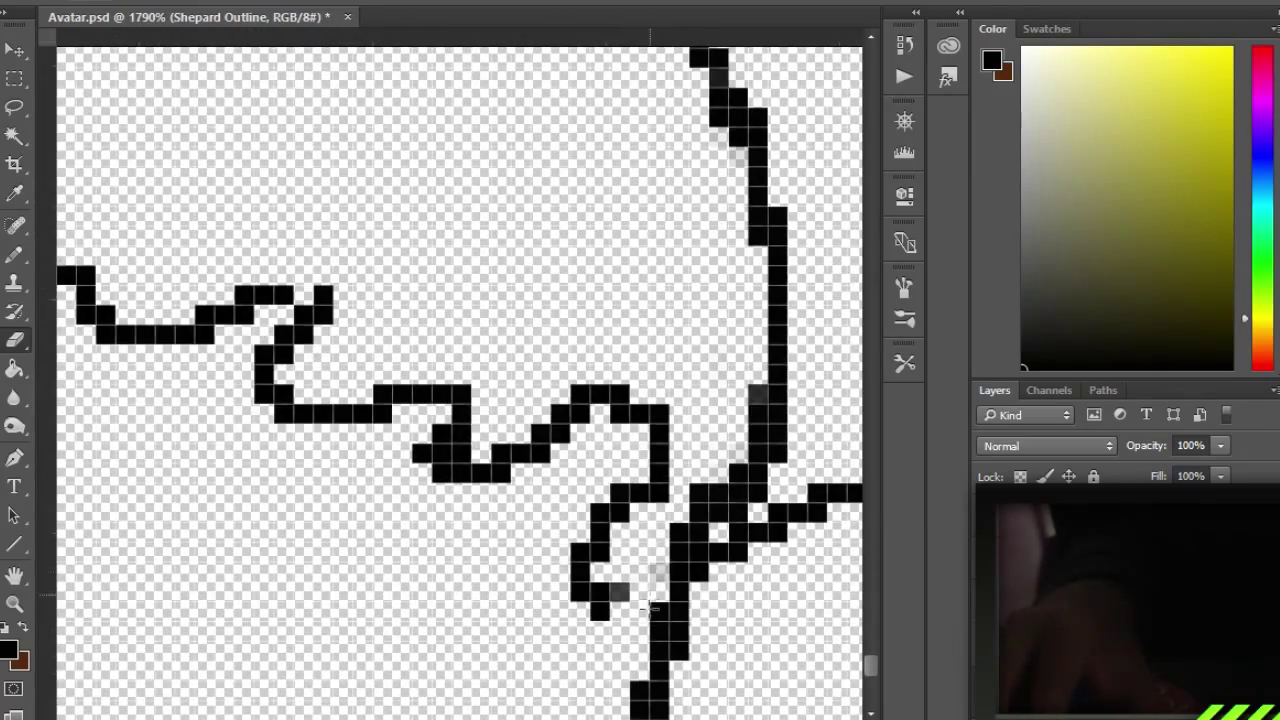
right_click(592, 562)
key("Escape")
right_click(513, 528)
key("Escape")
mouse_move(340, 400)
left_mouse_down()
mouse_move(571, 440)
mouse_move(255, 447)
left_mouse_up()
scroll(255, 447, "down", 7)
key("b")
left_click_drag(284, 375, 338, 587)
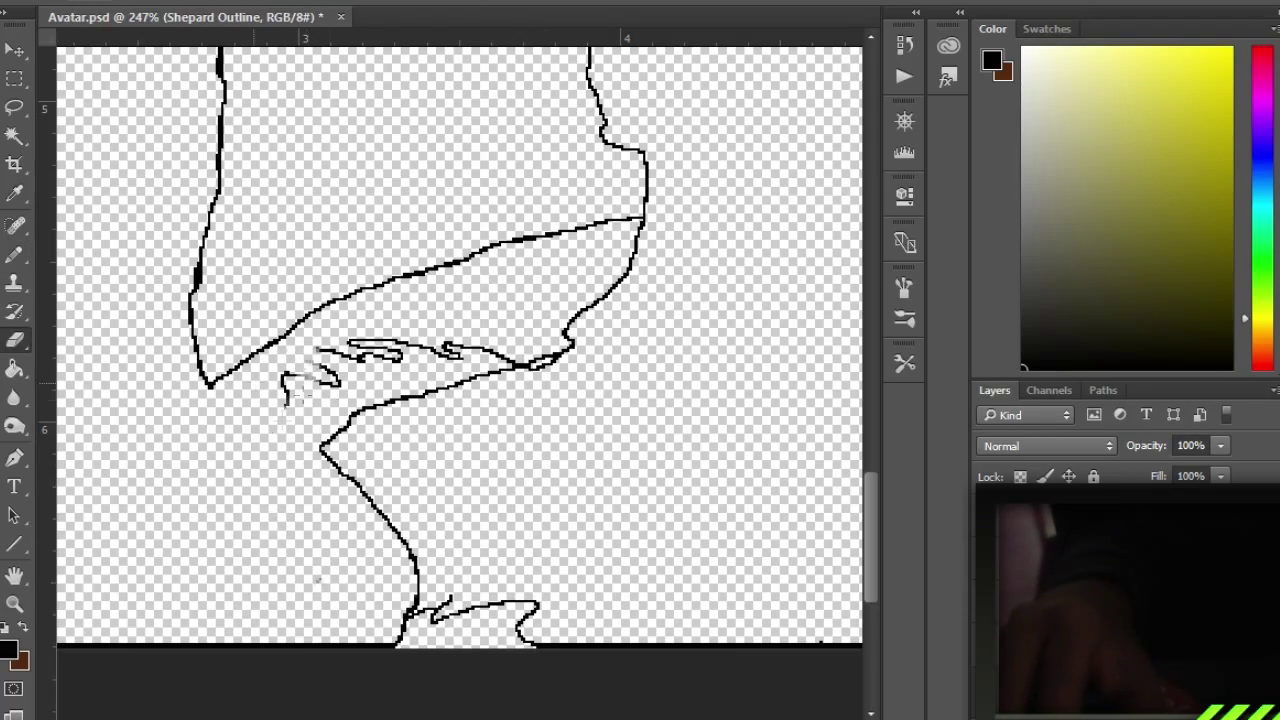
Erase the remaining short fur strokes between the two long curved lines and swap the foreground and background colors
scroll(318, 597, "up", 4)
scroll(520, 403, "down", 3)
scroll(520, 403, "up", 5)
left_click_drag(350, 468, 470, 487)
right_click(470, 487)
key("Escape")
key("x")
scroll(632, 541, "down", 6)
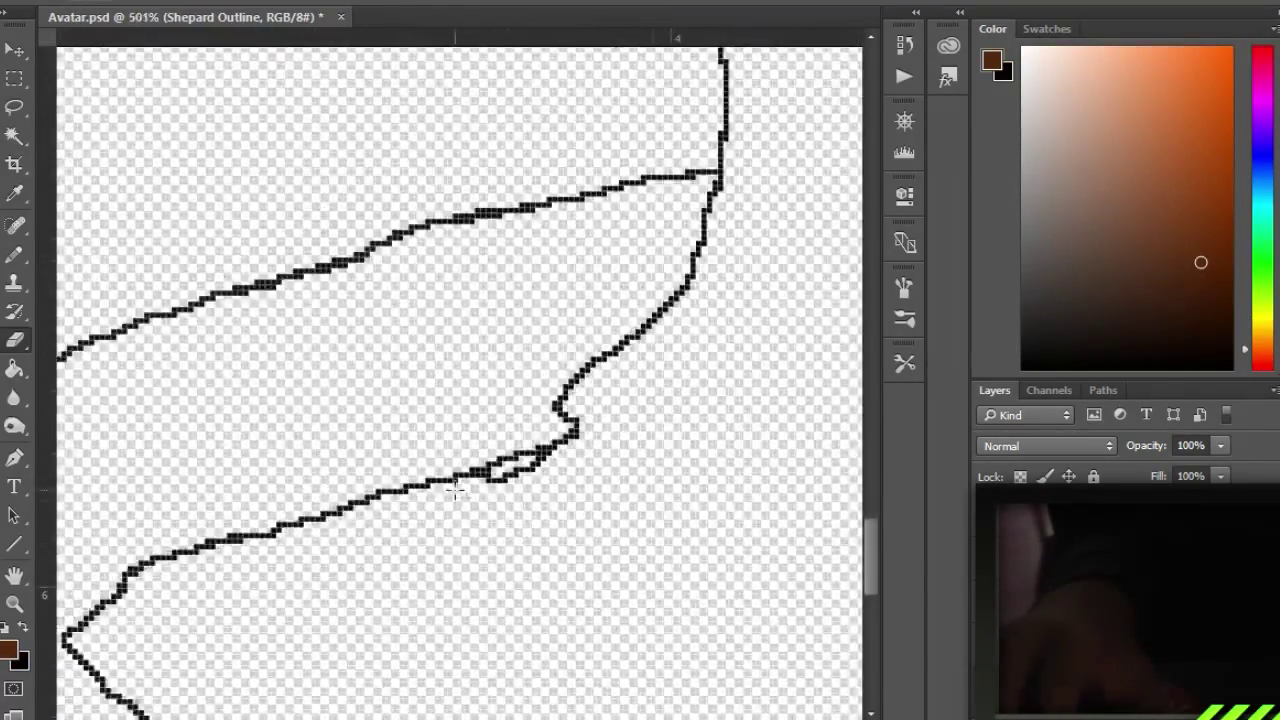
scroll(412, 572, "up", 2)
scroll(411, 570, "down", 1)
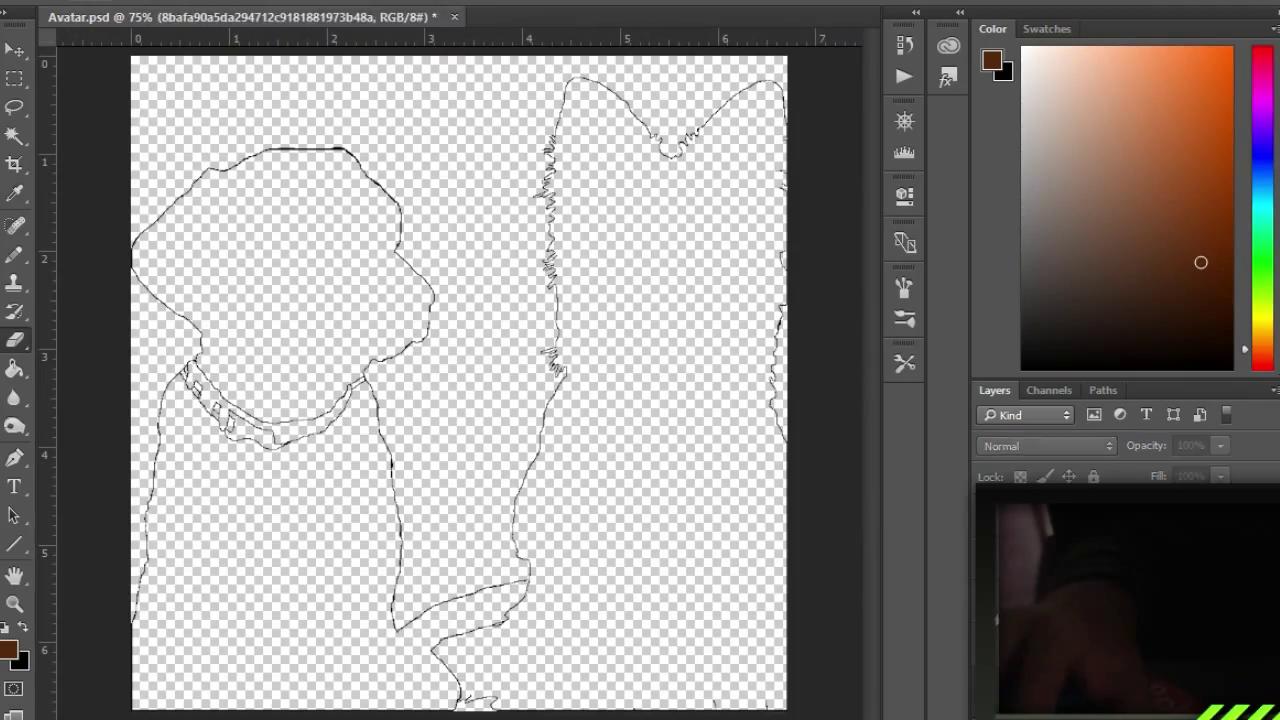
Sample the bandana's red from the photo and fill the Shepherd's outlined bandana with it
scroll(273, 207, "up", 3)
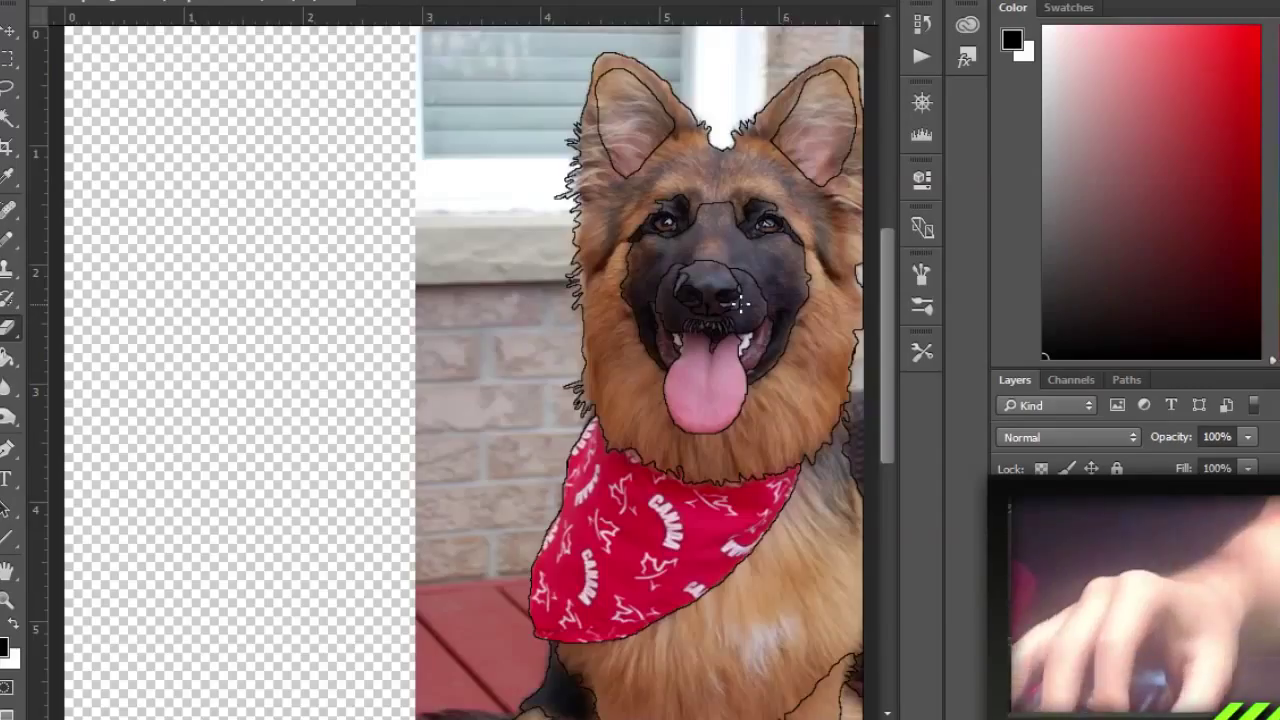
scroll(708, 572, "up", 2)
left_click(703, 538, "alt")
scroll(703, 538, "up", 2)
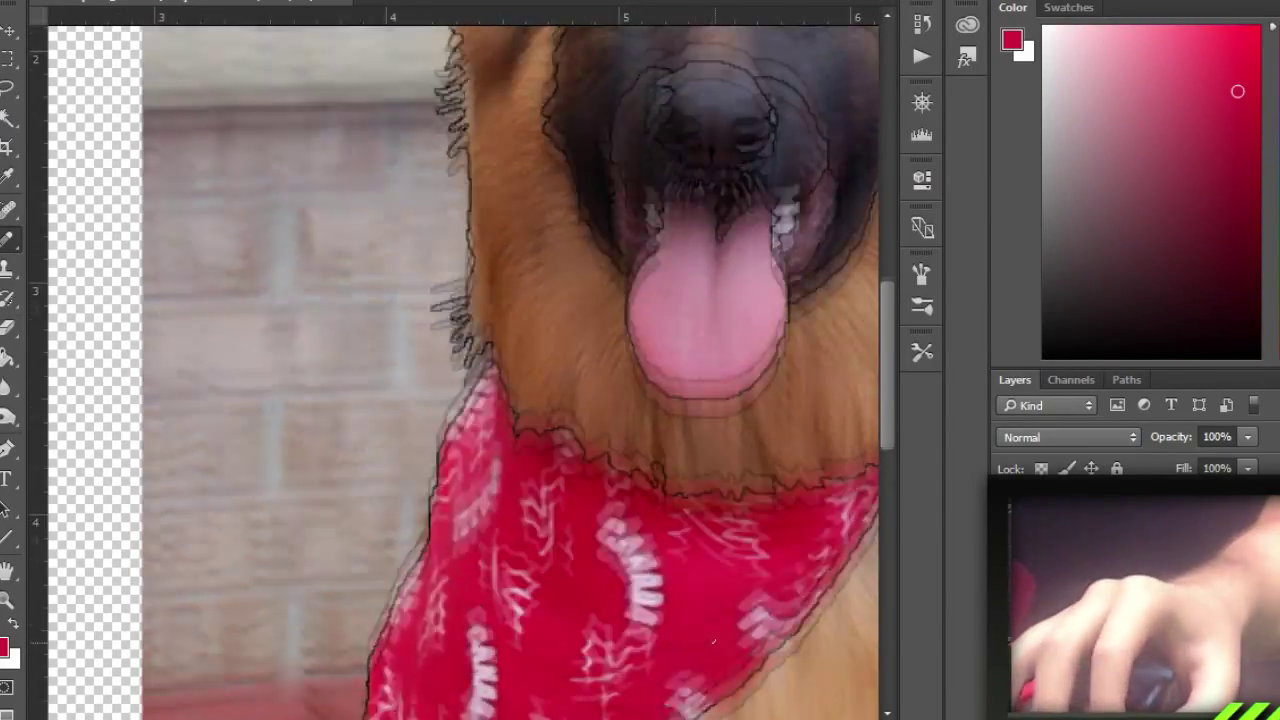
scroll(703, 538, "right", 1)
key("w")
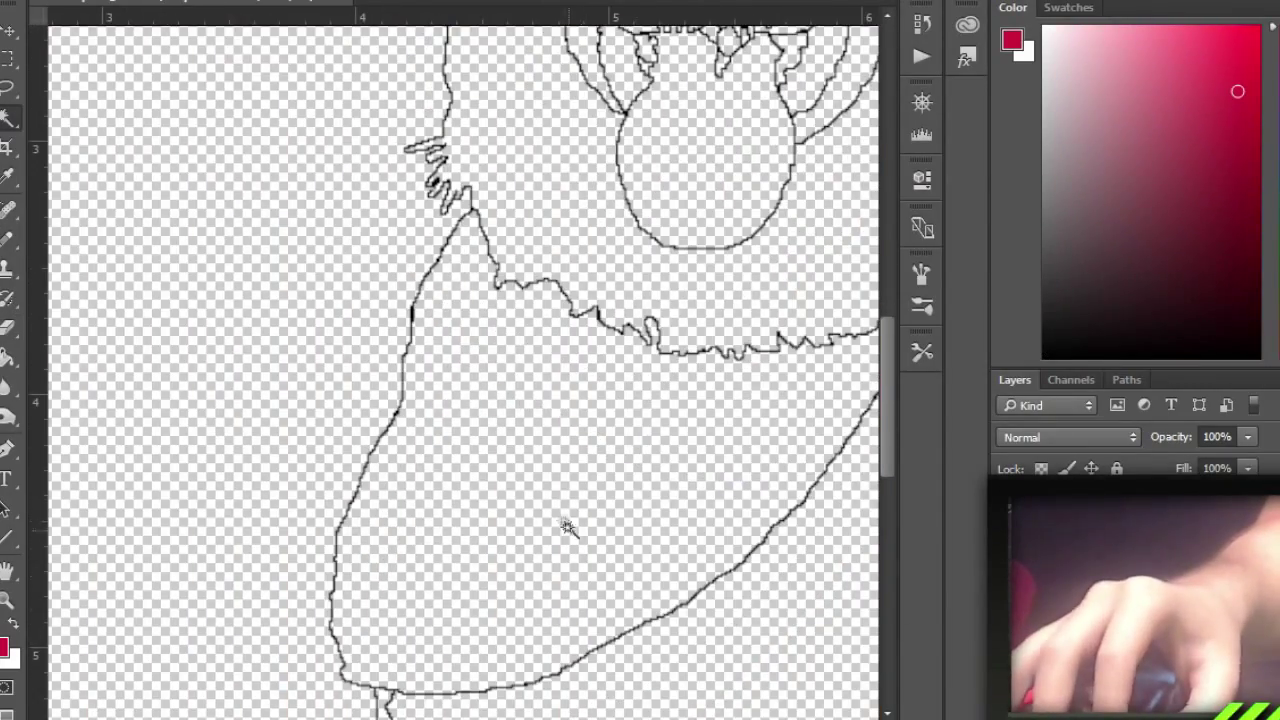
left_click(567, 527)
key("b")
right_click(567, 527)
mouse_move(420, 640)
left_mouse_down()
mouse_move(337, 429)
mouse_move(257, 443)
mouse_move(612, 527)
left_mouse_up()
scroll(612, 527, "down", 2)
scroll(612, 527, "up", 3)
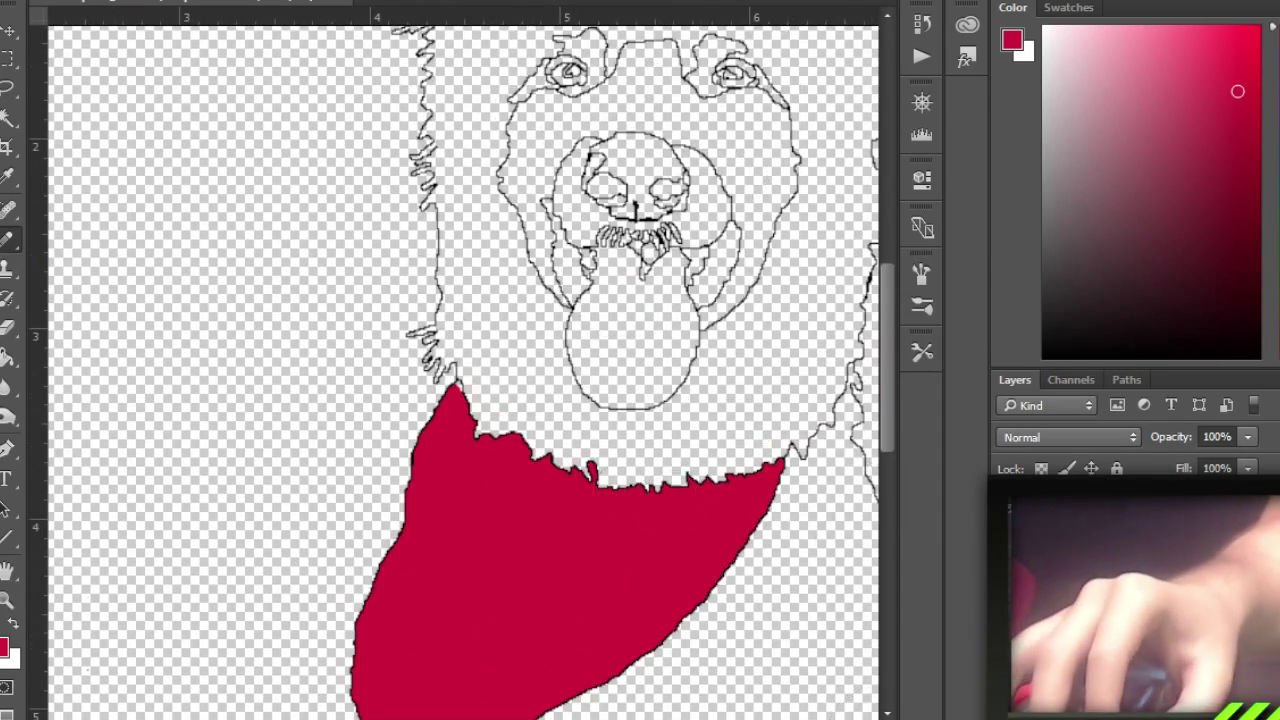
Try filling the Shepherd's whole tongue area with a pink sampled from the photo, and clear that fill
left_click(656, 438, "alt")
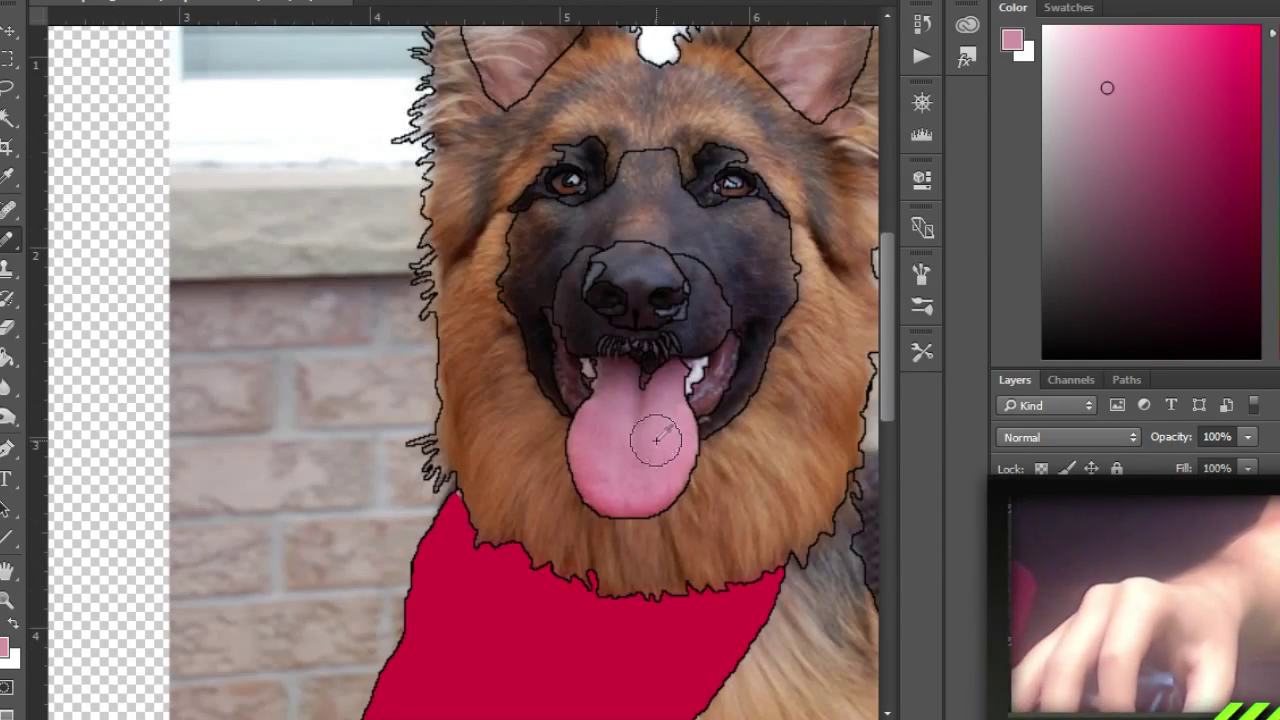
key("ctrl+comma")
mouse_move(634, 457)
left_mouse_down()
mouse_move(630, 480)
mouse_move(650, 470)
left_mouse_up()
scroll(650, 470, "up", 2)
scroll(650, 470, "up", 2)
right_click(740, 432)
key("Escape")
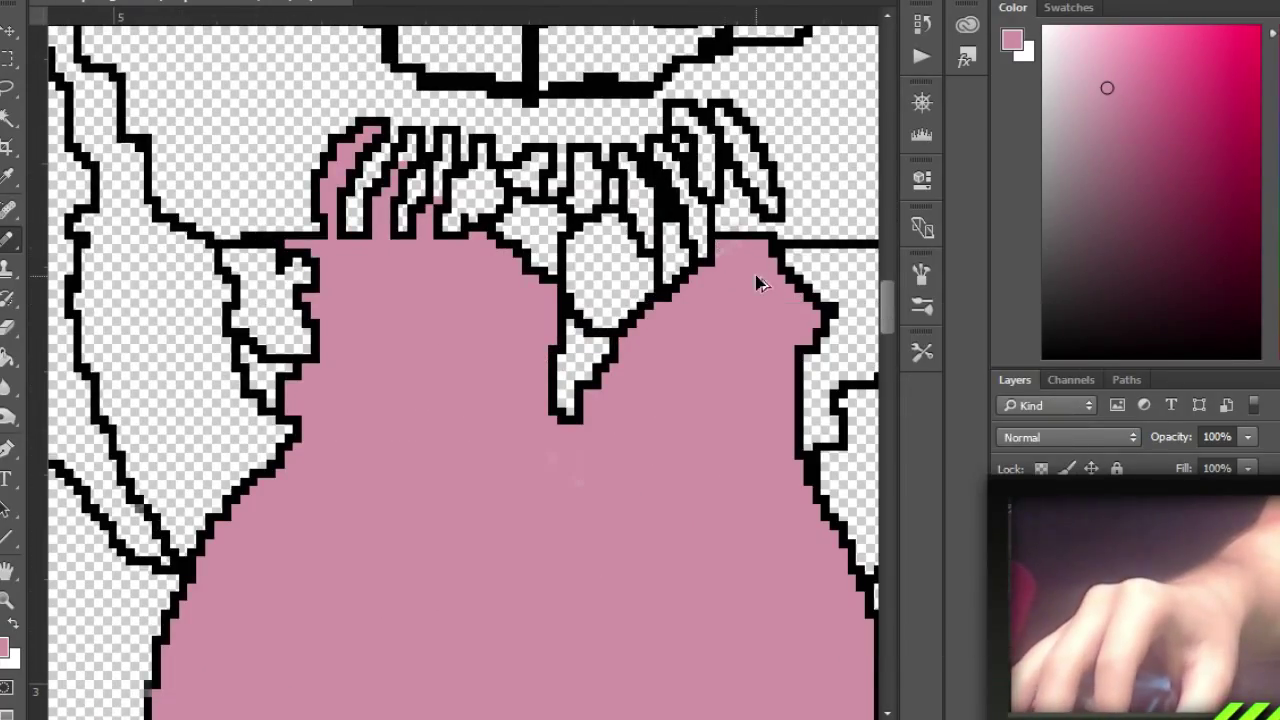
key("Delete")
key("d")
Sample a darker tongue pink from the photo and draw a dividing line across the tongue just beneath the teeth
scroll(434, 205, "up", 2)
scroll(434, 205, "down", 2)
scroll(434, 205, "up", 1)
key("ctrl+comma")
left_click(500, 480, "alt")
key("ctrl+comma")
scroll(500, 480, "up", 1)
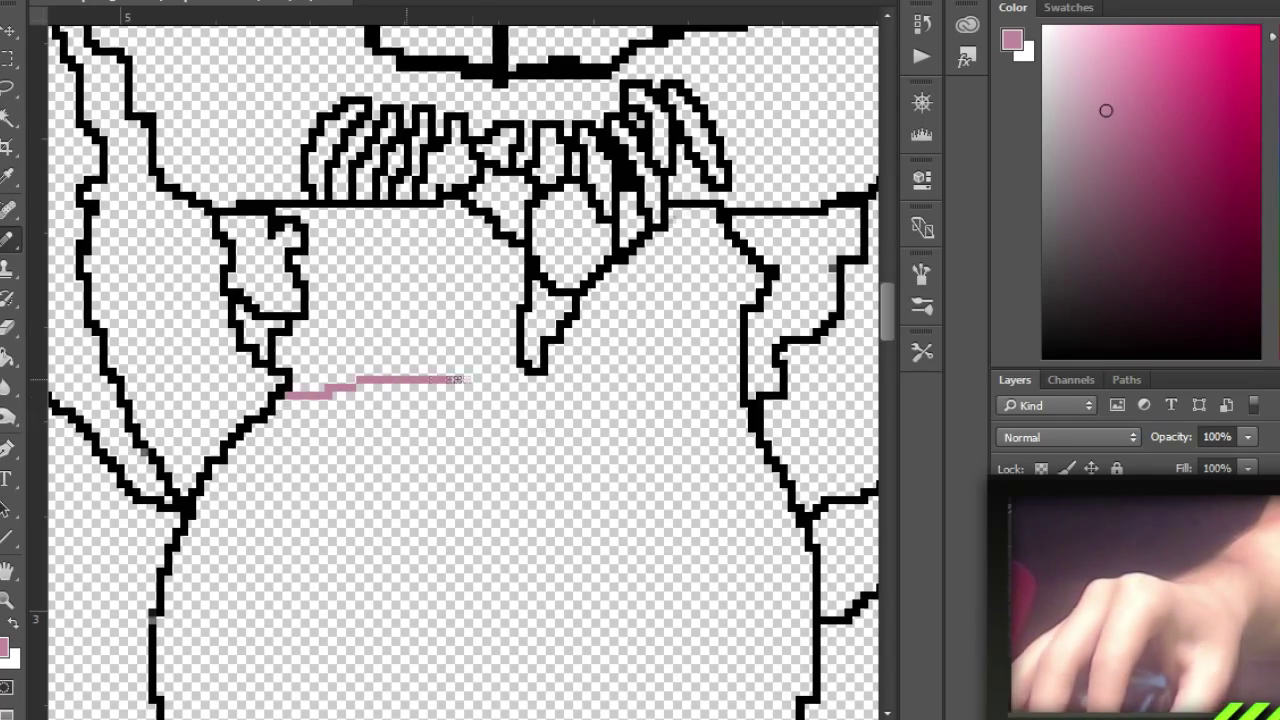
scroll(386, 499, "down", 1)
Select the tongue area below the dividing line and fill it with the sampled pink
key("w")
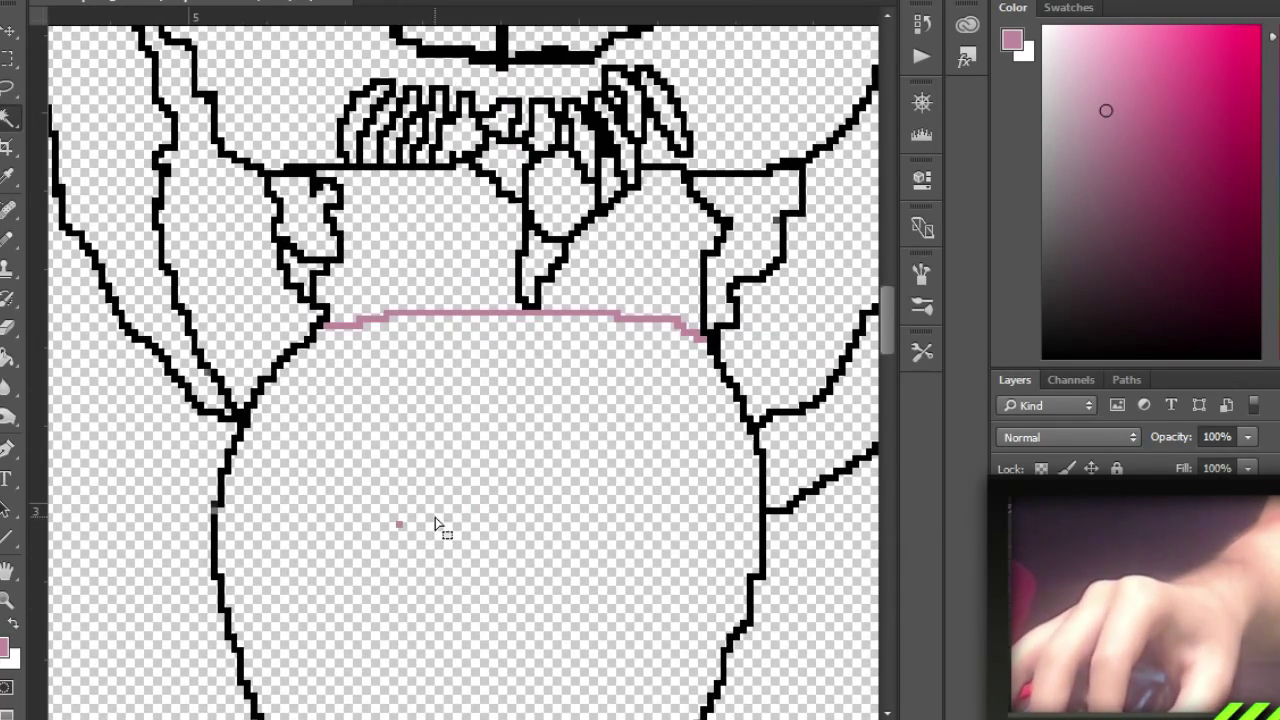
right_click(450, 522)
left_click(450, 522)
scroll(450, 450, "up", 2)
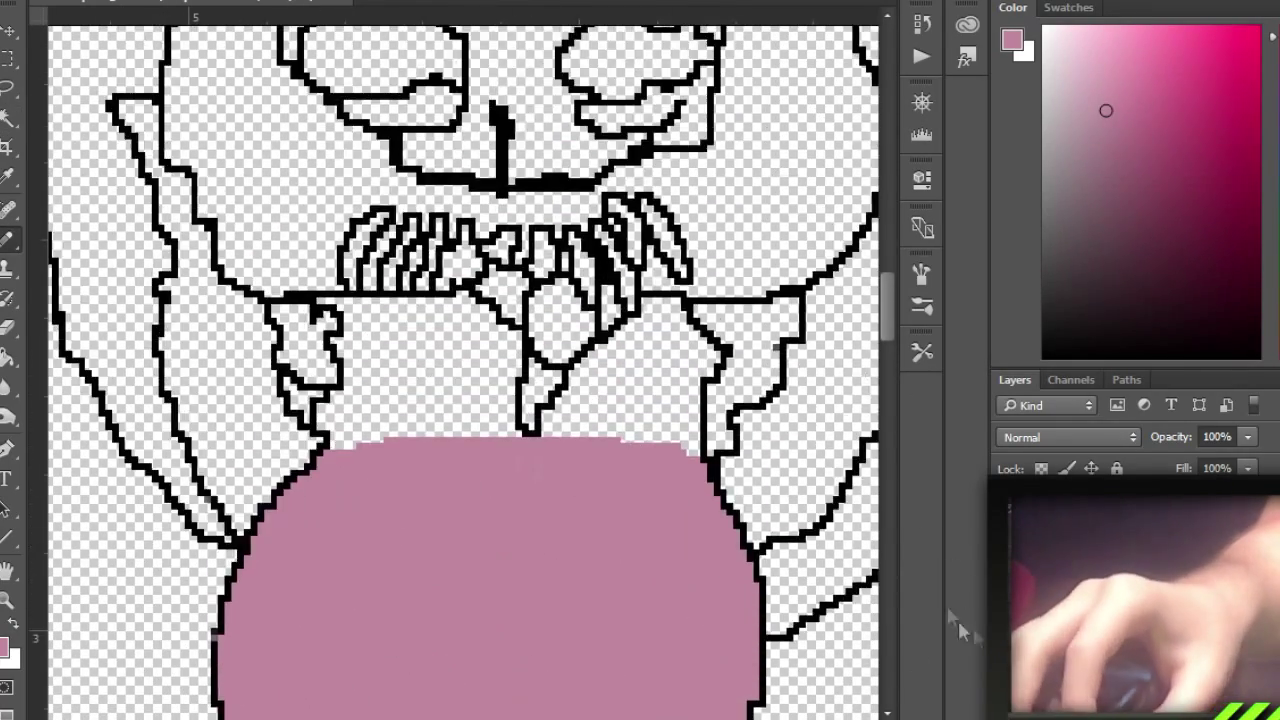
Sample a dark mauve from the photo and fill the right-hand mouth section above the tongue with it
key("ctrl+comma")
left_click(630, 415, "alt")
key("ctrl+comma")
scroll(643, 429, "up", 2)
left_click(643, 429)
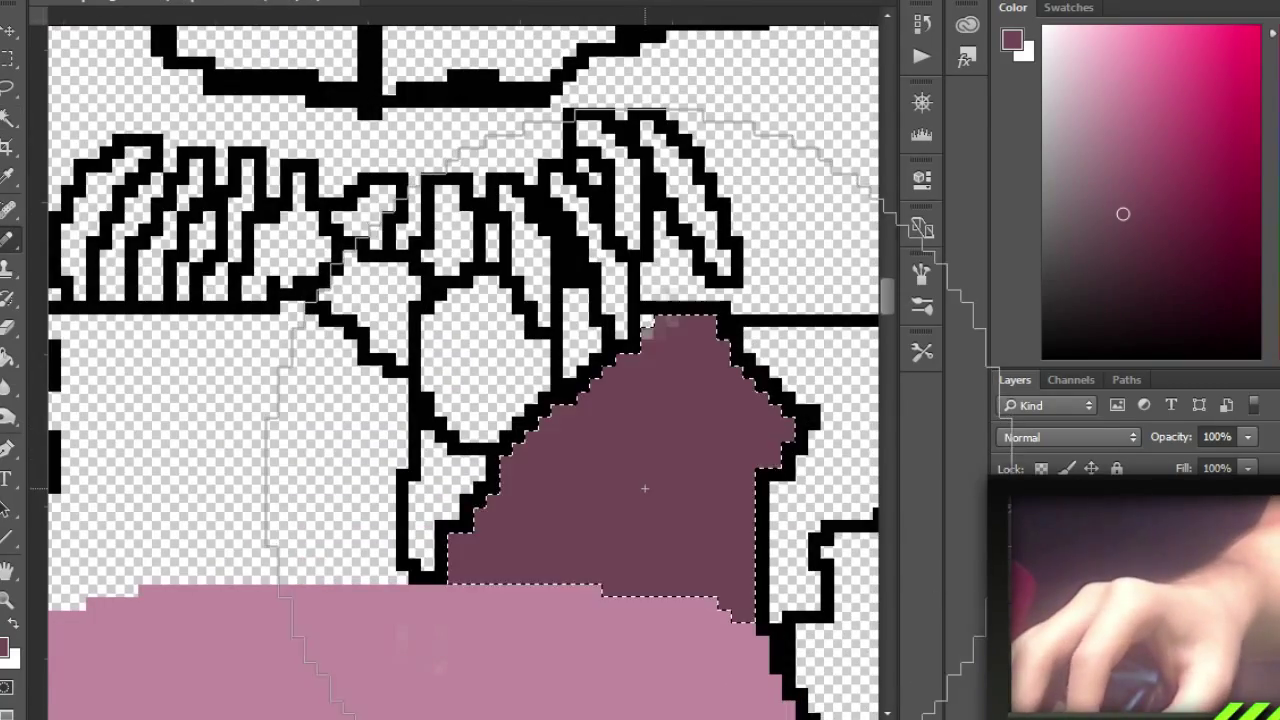
Fill the left-hand mouth section with the same dark mauve and touch up the unfilled corner pixels of the right-hand section
scroll(328, 512, "down", 1)
key("w")
left_click(328, 512)
key("alt+BackSpace")
right_click(651, 557)
key("Escape")
scroll(529, 451, "up", 2)
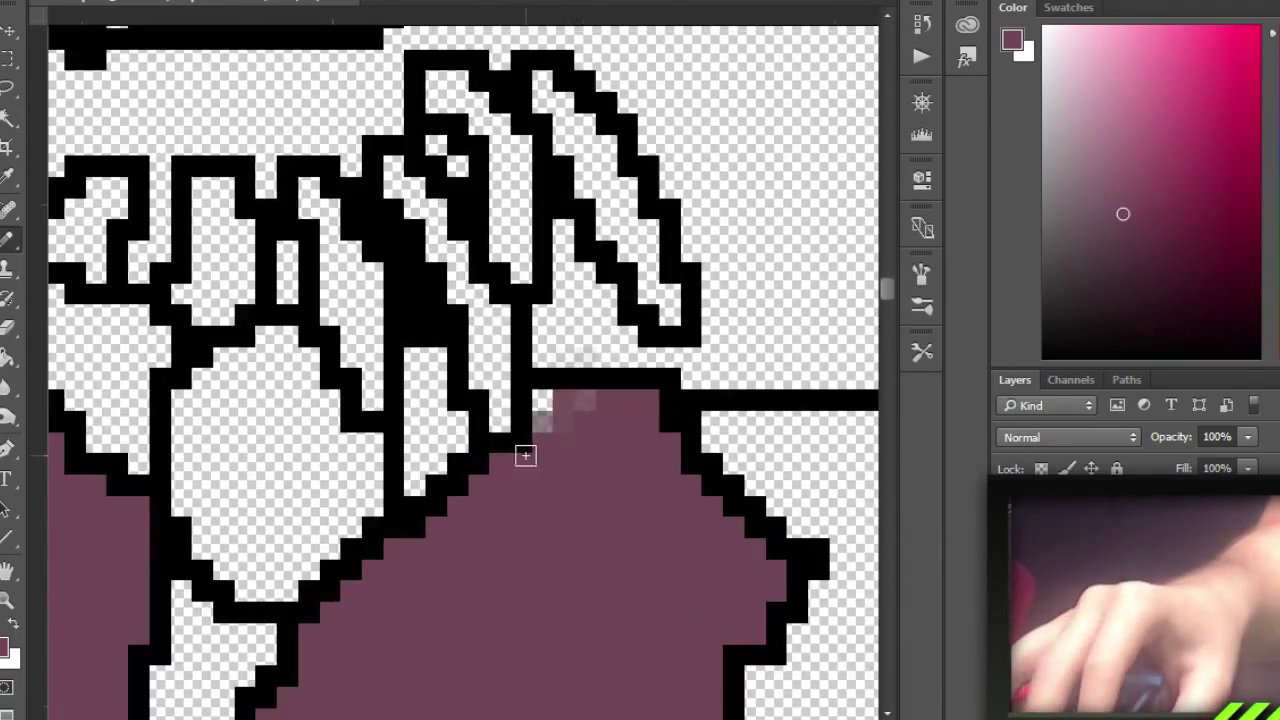
Sample a dark maroon from the photo and paint the narrow wedge between the two mauve mouth sections
scroll(529, 451, "down", 1)
key("ctrl+comma")
left_click(367, 637, "alt")
key("ctrl+comma")
scroll(367, 600, "up", 3)
mouse_move(337, 443)
left_mouse_down()
mouse_move(329, 544)
mouse_move(394, 450)
mouse_move(380, 401)
left_mouse_up()
scroll(391, 449, "down", 5)
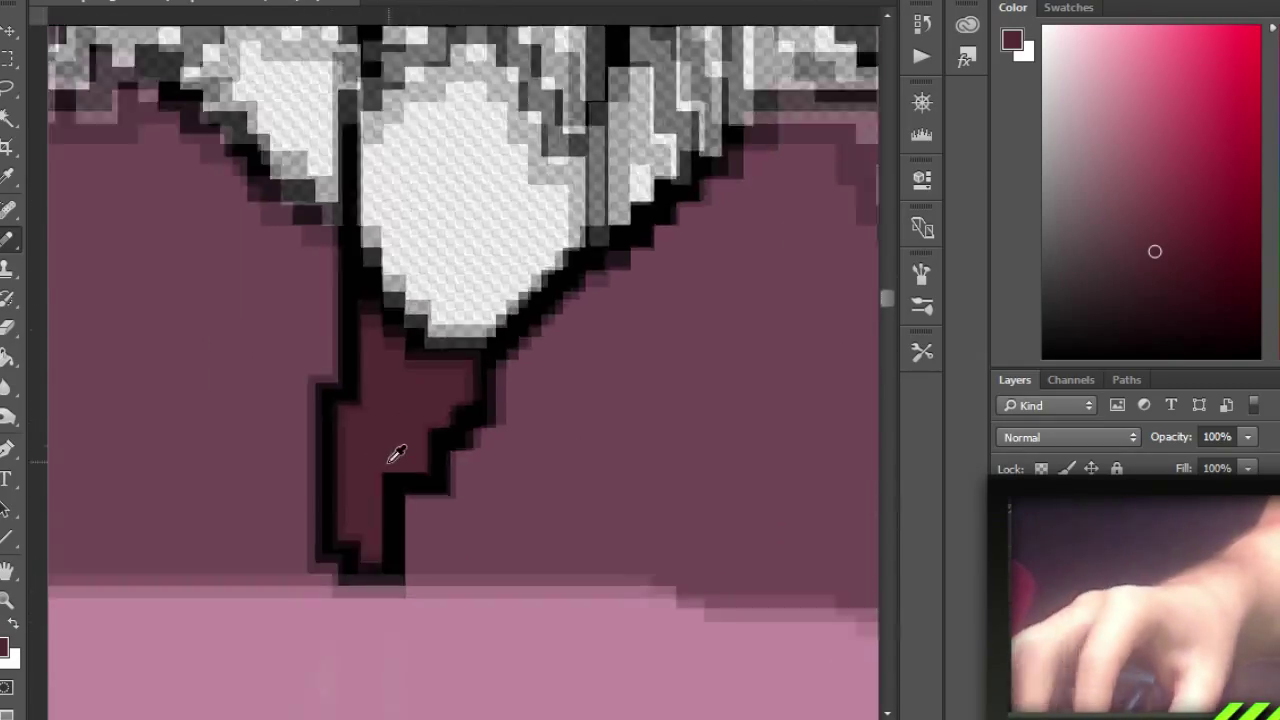
Sample a rosy pink from the photo and draw a thin crease line down the middle of the tongue
key("ctrl+comma")
scroll(420, 470, "up", 3)
left_click(362, 517, "alt")
key("ctrl+comma")
scroll(389, 393, "up", 3)
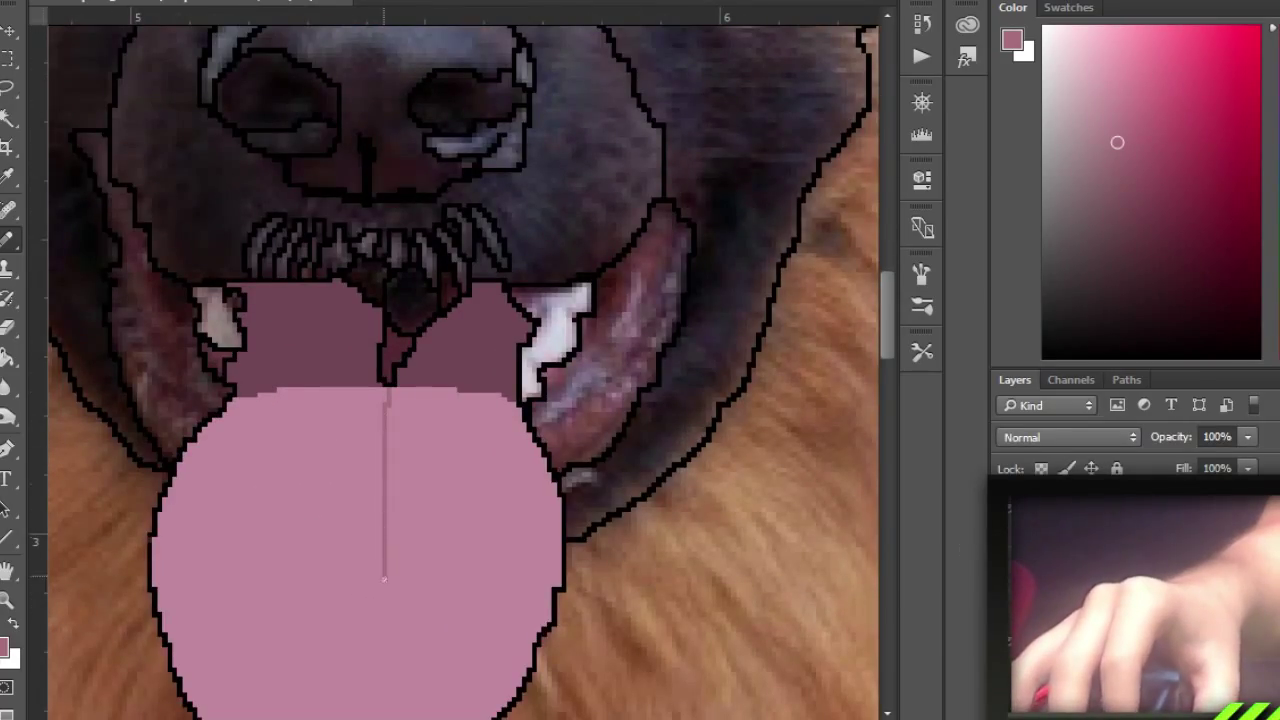
scroll(383, 577, "down", 4)
scroll(414, 460, "up", 4)
left_click_drag(414, 460, 424, 316)
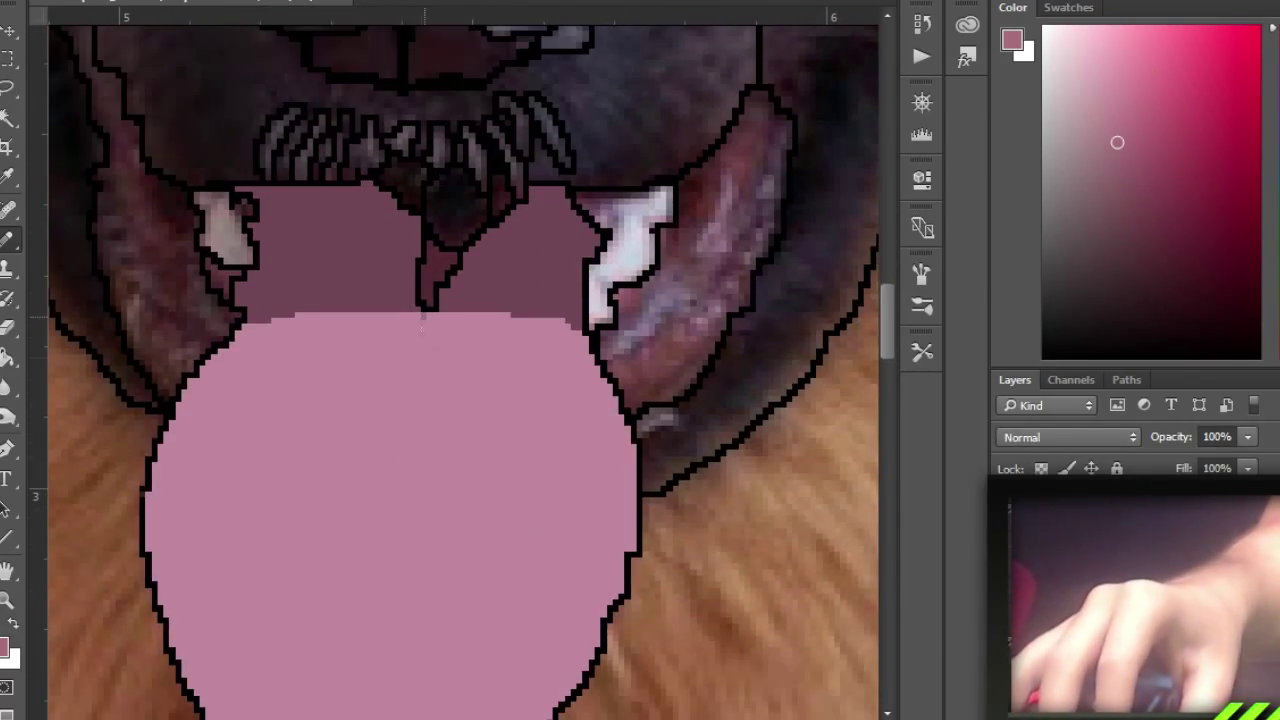
scroll(420, 683, "down", 4)
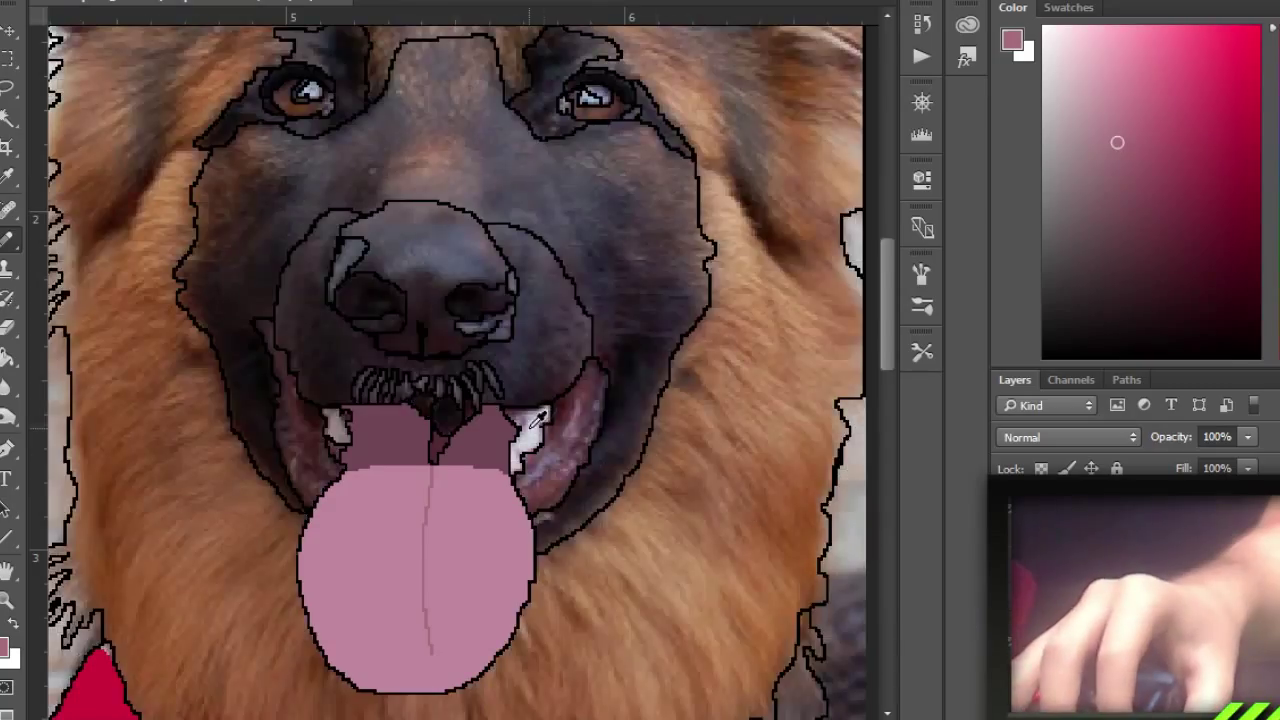
Paint the selected head fur of the Shepherd brown and clear the selection
left_click(527, 539, "alt")
key("ctrl+comma")
scroll(527, 539, "up", 4)
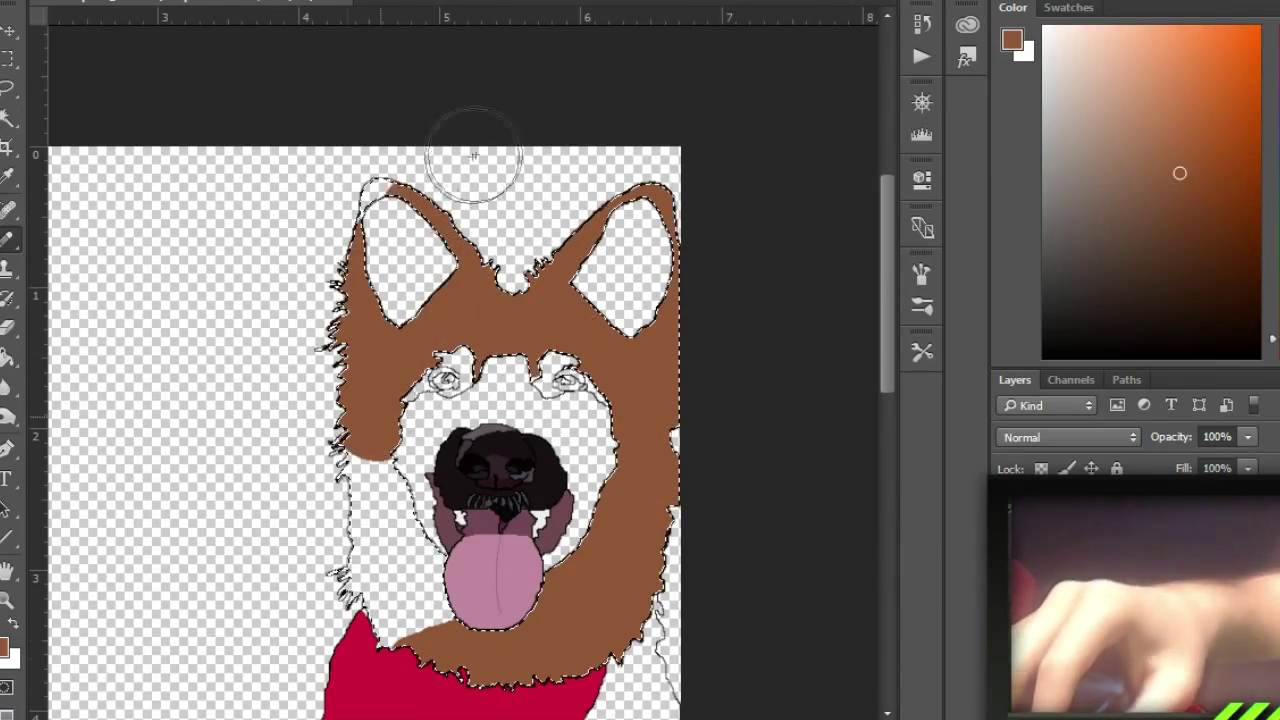
key("ctrl+d")
Sample the bandana's red and paint the empty pixels at its upper tip
scroll(440, 545, "up", 8)
left_click(360, 625, "alt")
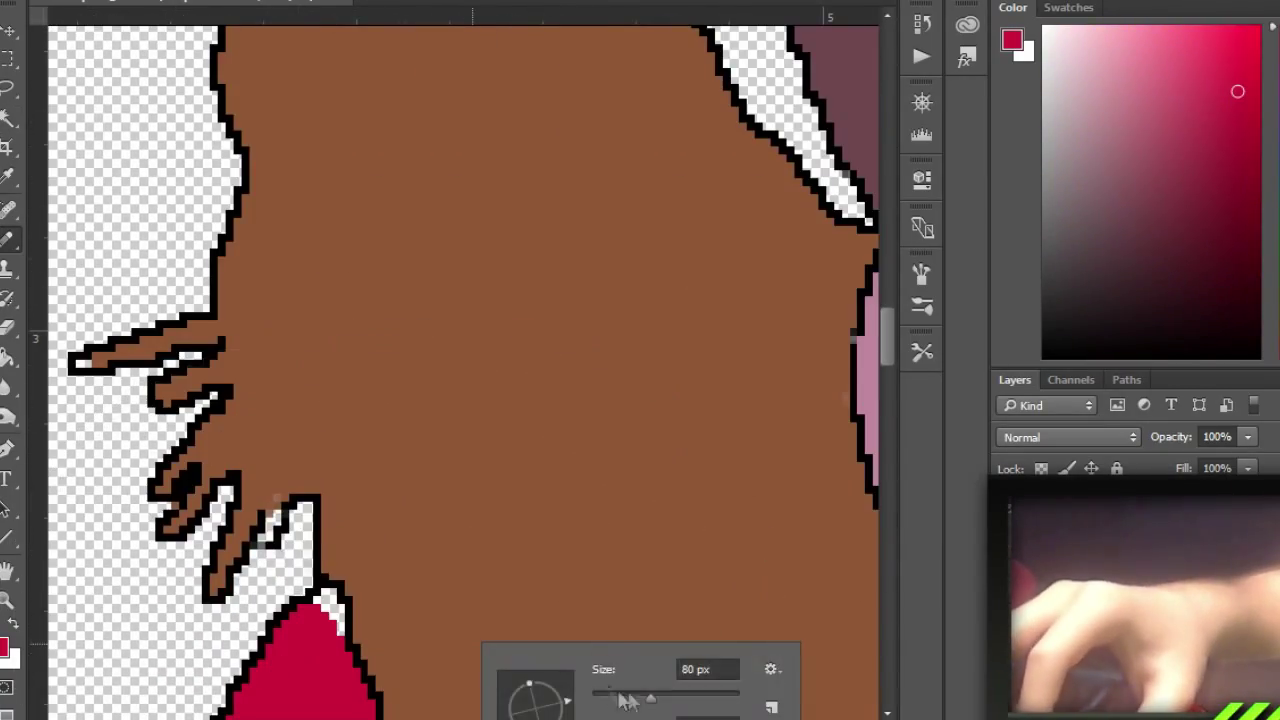
scroll(364, 562, "down", 3)
Repair the black outline of the lowest neck tuft and fill the gaps in the neck tufts with the sampled fur brown
scroll(300, 430, "up", 3)
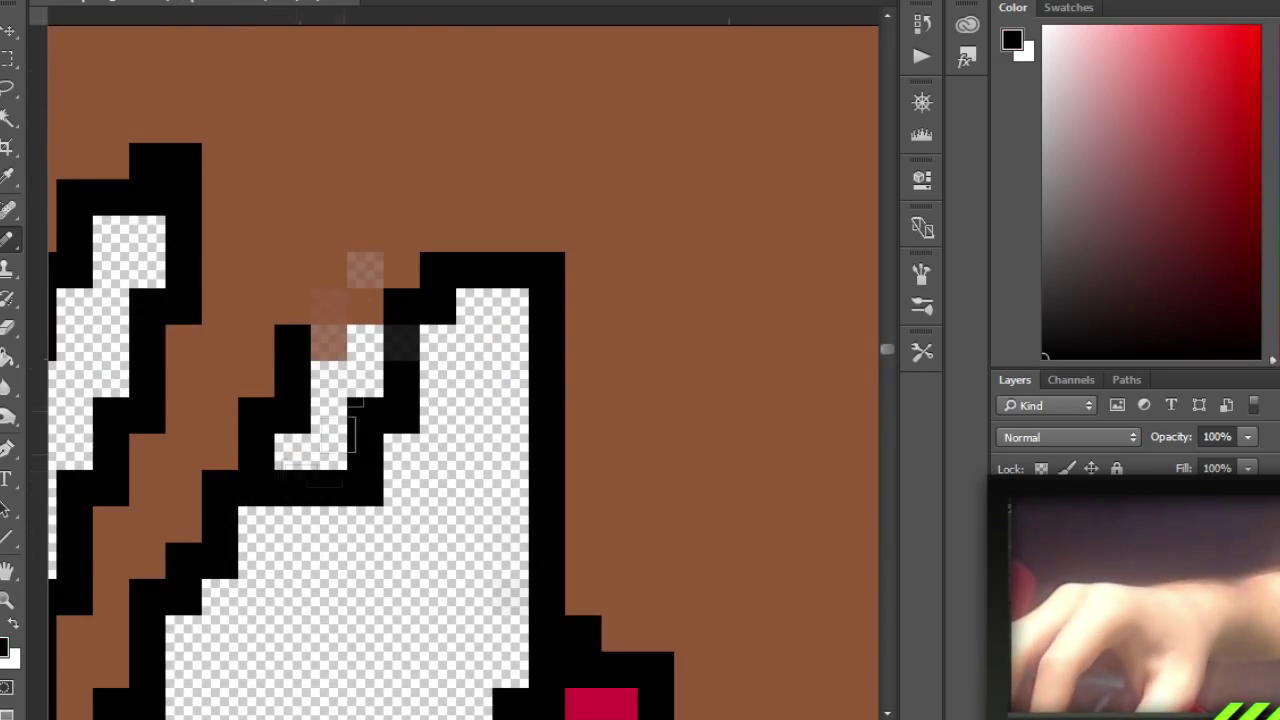
left_click(296, 447, "alt")
scroll(270, 378, "down", 3)
scroll(268, 376, "up", 3)
scroll(168, 220, "down", 2)
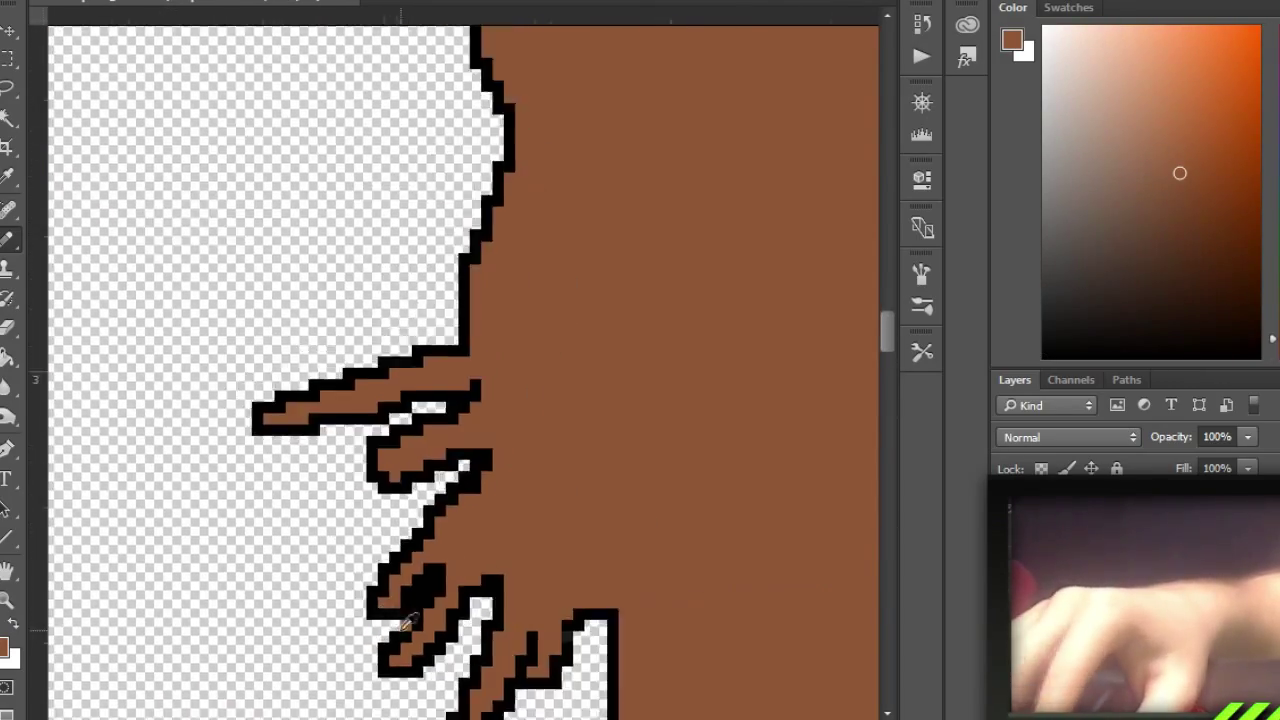
scroll(528, 537, "up", 4)
scroll(426, 533, "down", 4)
Fill the empty pixels in the left-hand cheek tufts, including the long pointed one, with brown inside the black outline
scroll(500, 335, "up", 5)
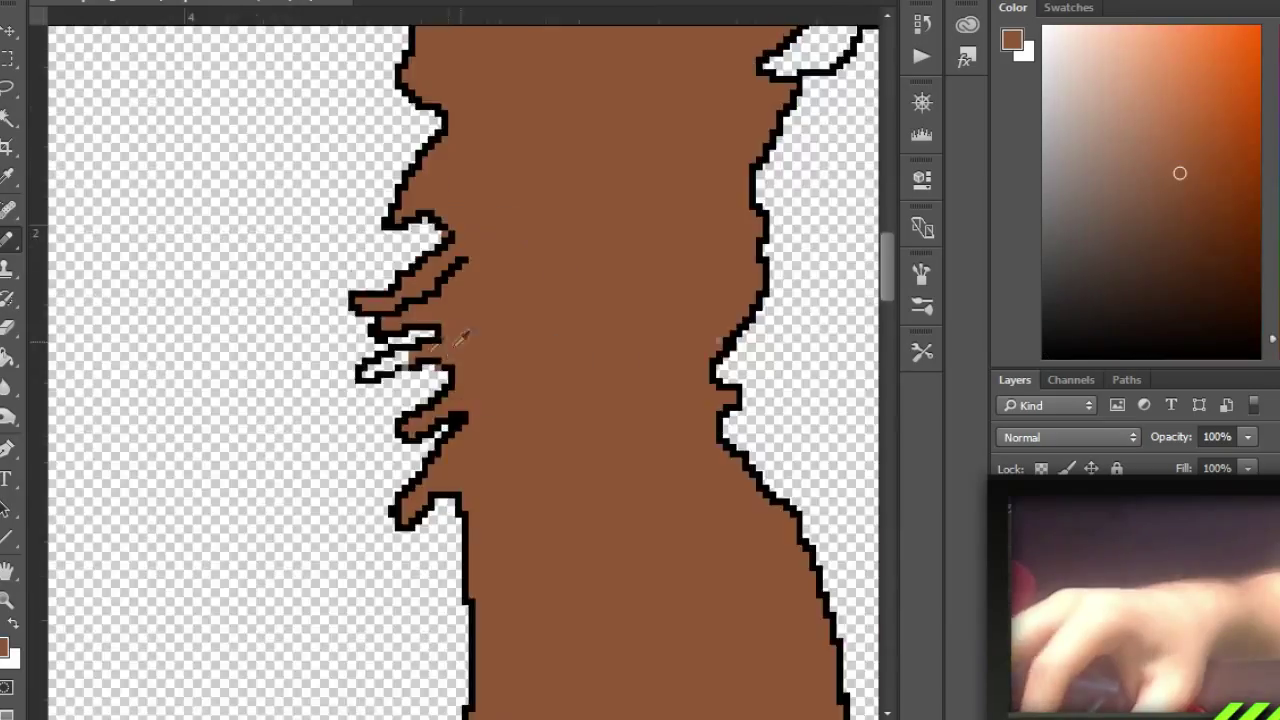
left_click(562, 338, "alt")
scroll(771, 309, "down", 3)
scroll(423, 531, "up", 5)
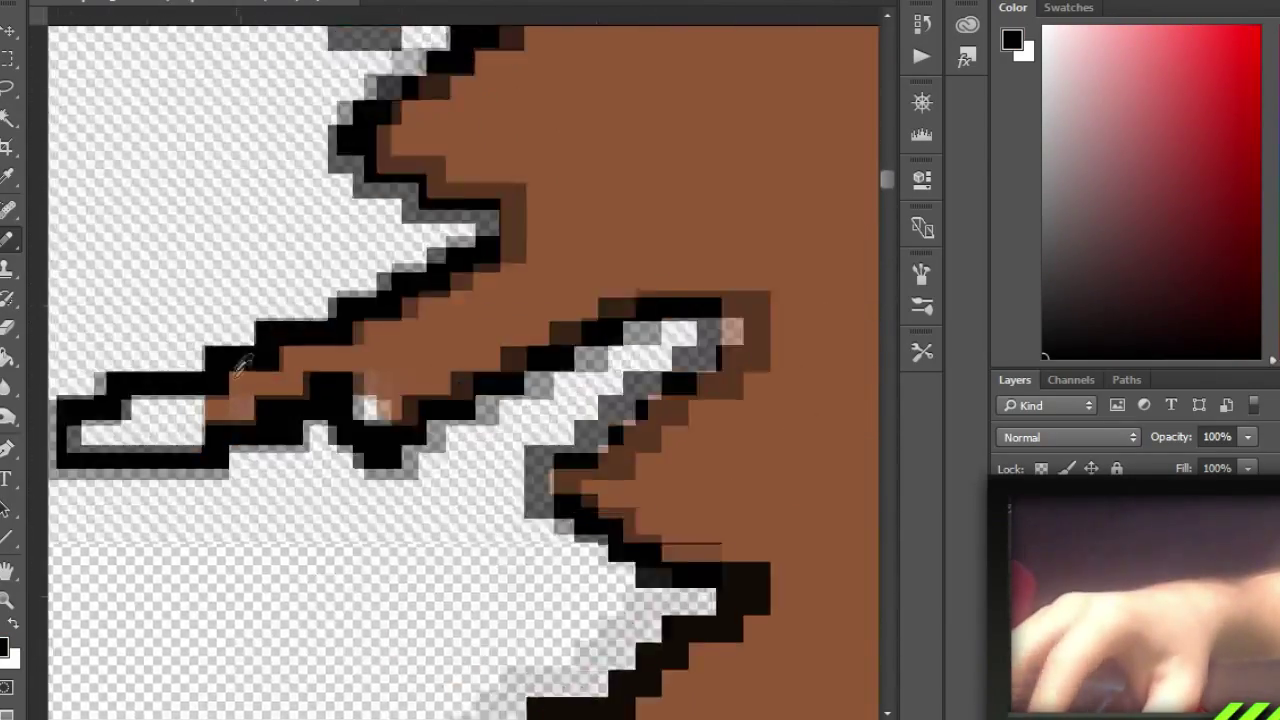
left_click(241, 365, "alt")
scroll(241, 365, "down", 2)
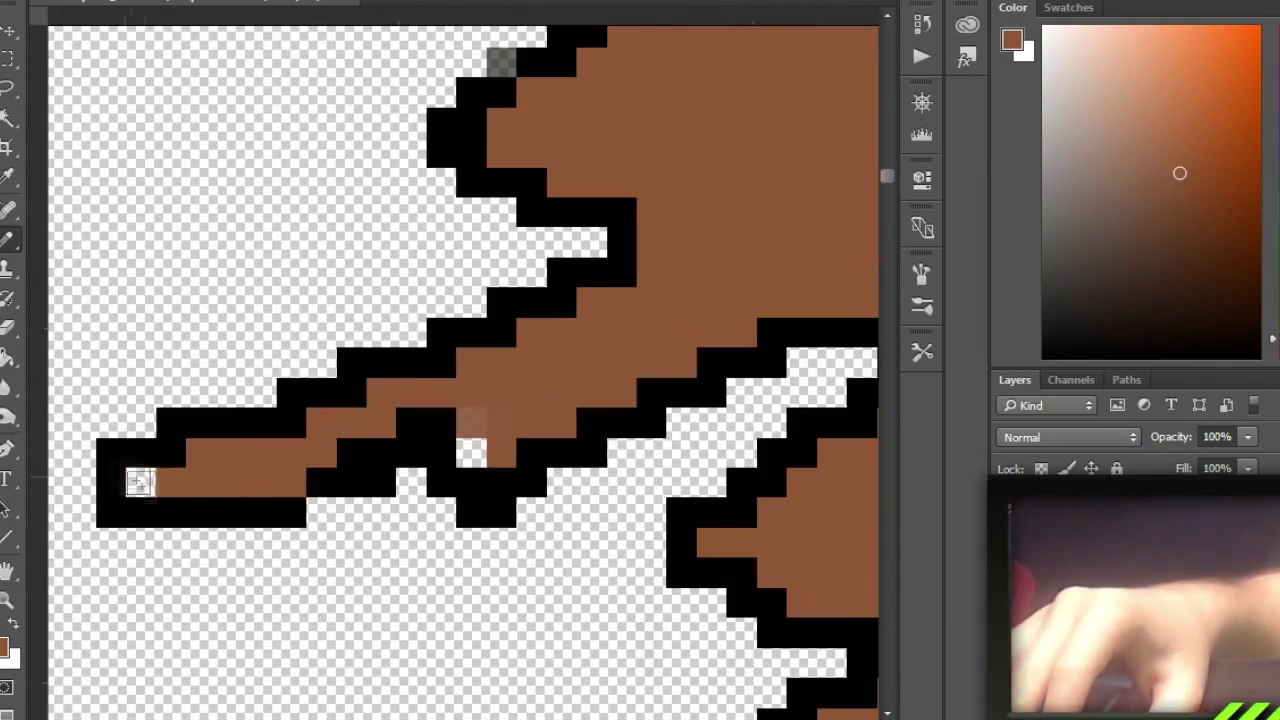
scroll(450, 395, "up", 2)
Touch up the fur tufts above the long pointed one with sampled black and brown pixels
left_click(447, 398, "alt")
left_click(380, 316, "alt")
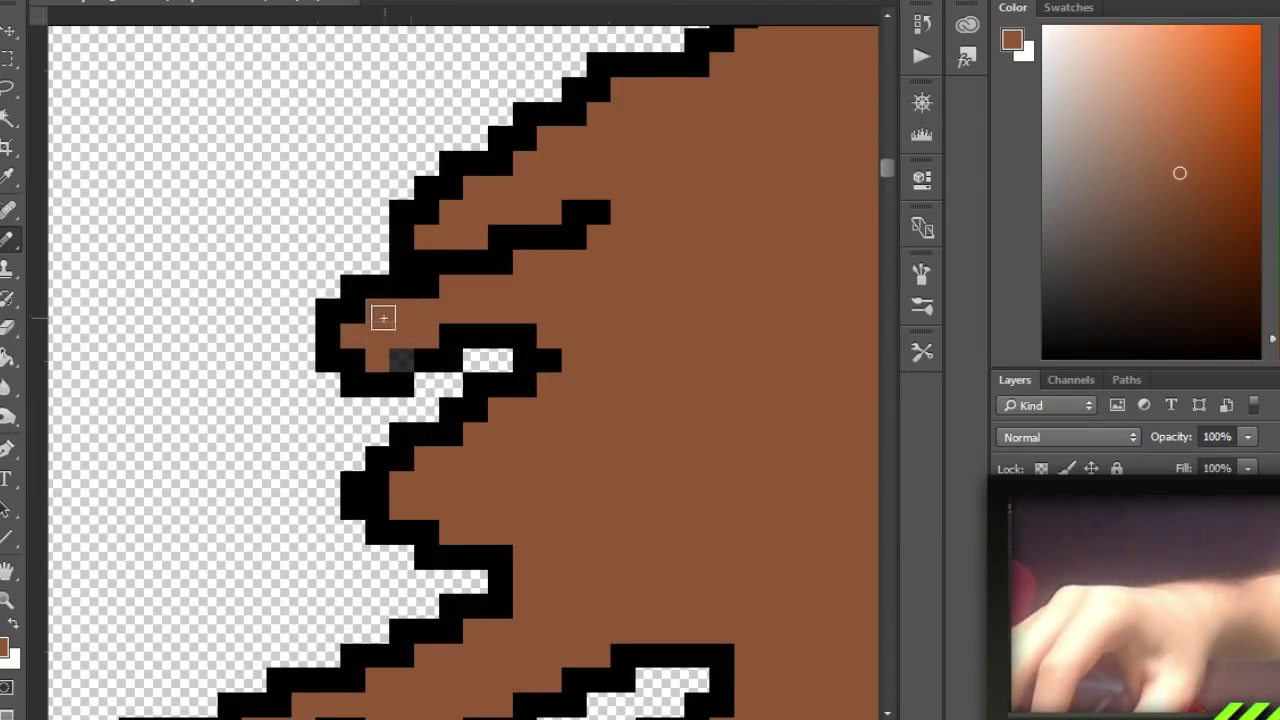
scroll(380, 330, "down", 2)
scroll(381, 363, "up", 3)
scroll(718, 208, "down", 3)
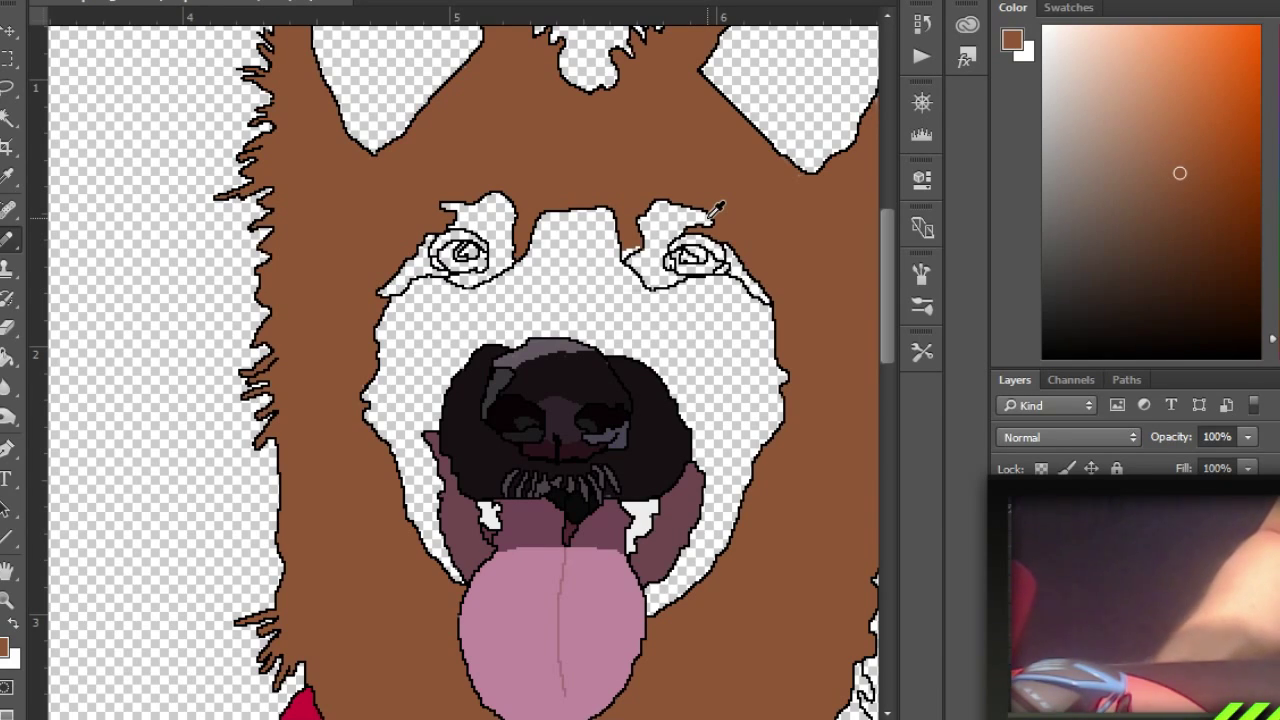
Fill the narrow wedge between the nose bridge and right-hand eye patch with brown, and sample the eye patch's dark color from the photo
scroll(716, 207, "up", 6)
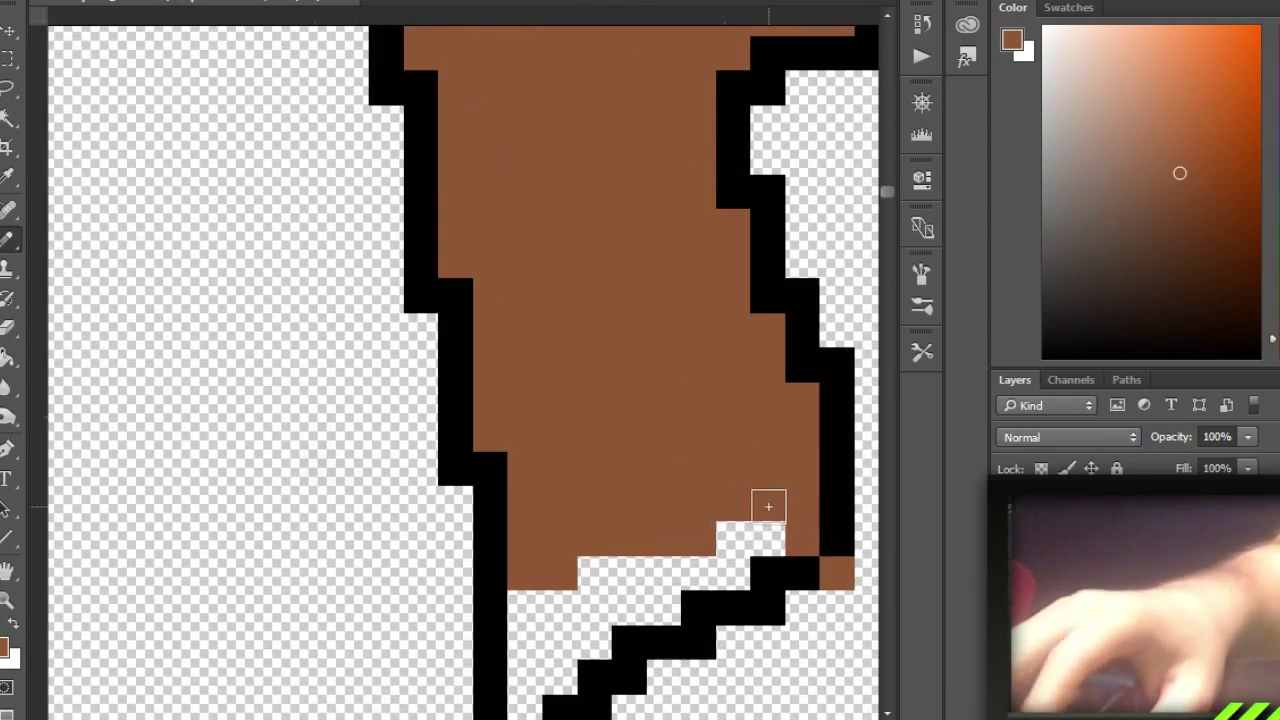
scroll(528, 518, "down", 4)
left_click(586, 443, "alt")
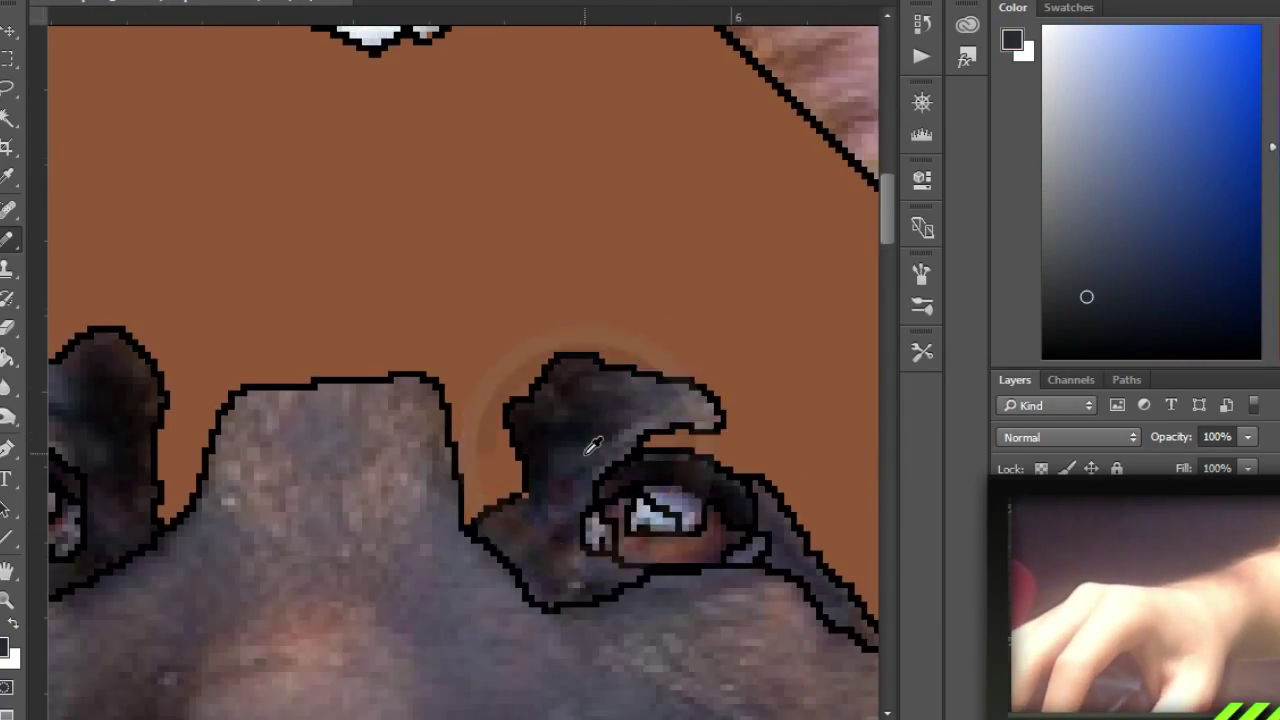
Paint the upper part of the right-hand eye patch with flat slate gray and near-black colors sampled from the photo
scroll(586, 443, "up", 4)
key("d")
scroll(536, 555, "up", 2)
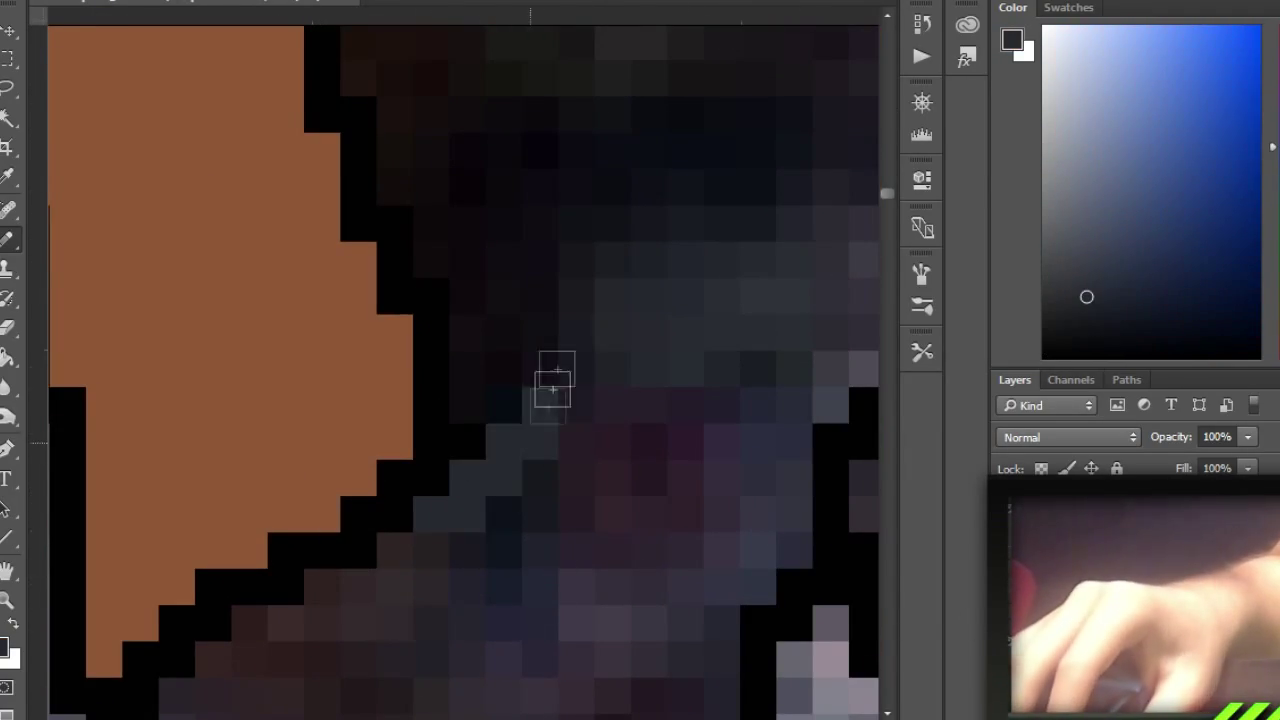
scroll(547, 414, "down", 2)
scroll(346, 611, "up", 2)
scroll(786, 423, "down", 2)
scroll(519, 540, "up", 2)
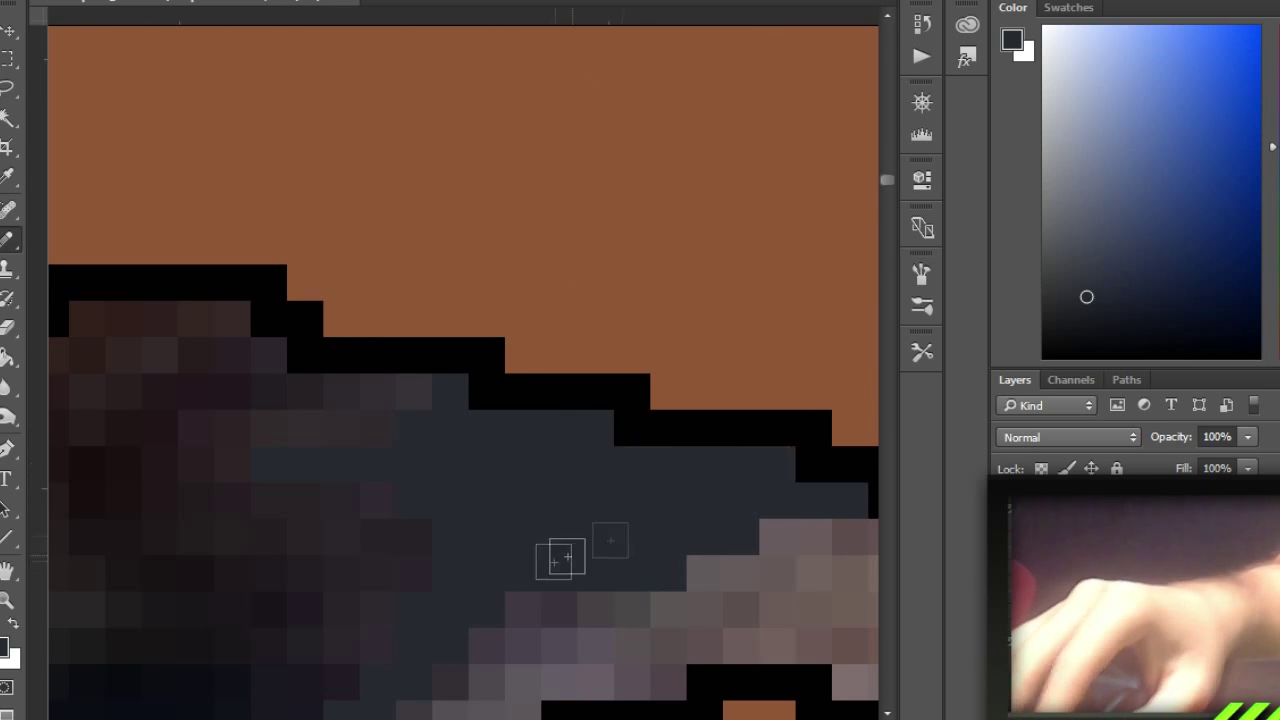
scroll(449, 609, "down", 2)
scroll(531, 611, "down", 2)
scroll(309, 594, "up", 4)
Sample the pinkish brown at the tip of the right-hand eye patch and fill that tip with it
left_click(386, 497, "alt")
key("w")
left_click(386, 497)
scroll(461, 449, "up", 2)
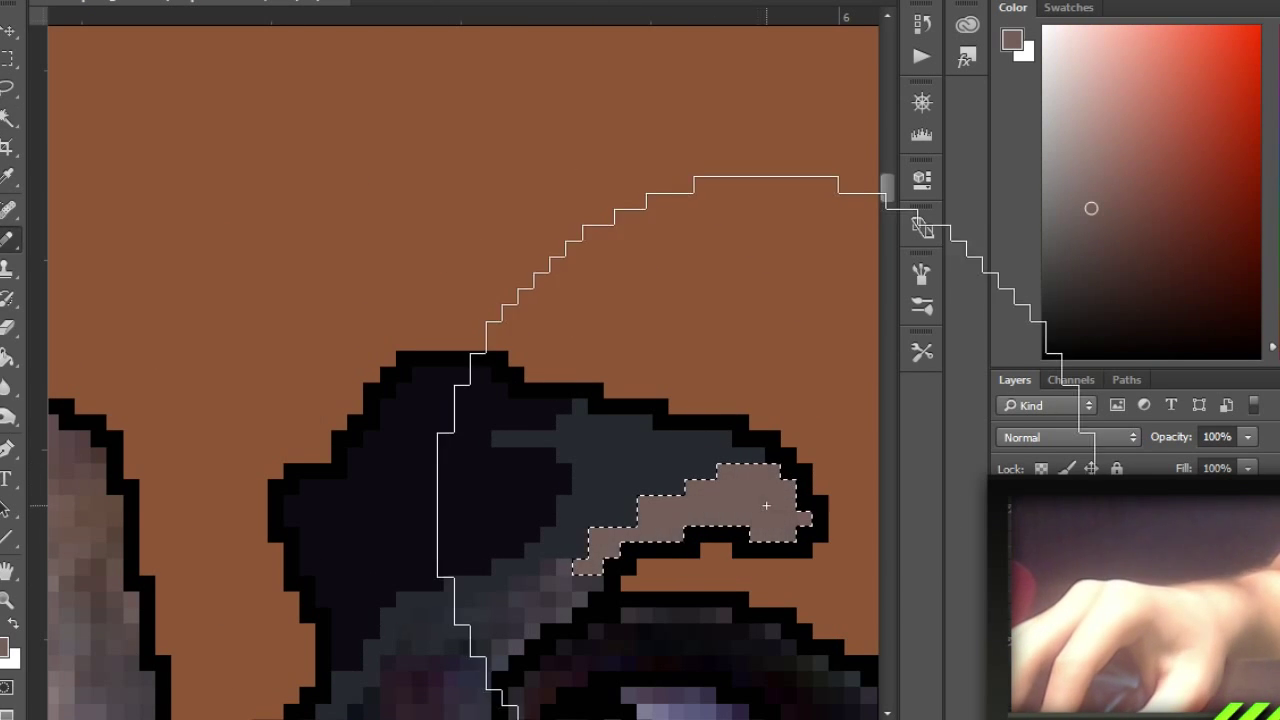
scroll(539, 597, "down", 3)
scroll(520, 570, "up", 2)
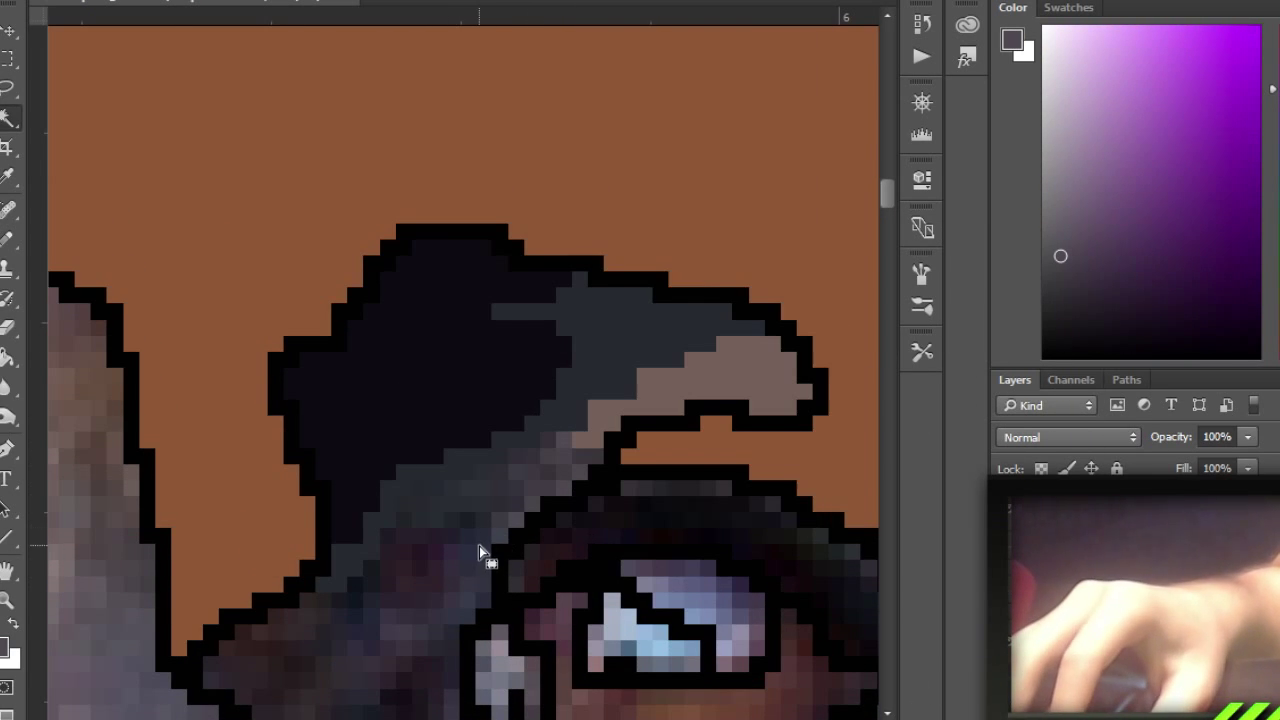
Fill the lower eye patch with sampled dark maroon and purplish gray, and sample the gray of the eye's inner corner
scroll(486, 540, "up", 3)
left_click(495, 481, "alt")
scroll(495, 481, "down", 3)
scroll(510, 633, "up", 3)
left_click(510, 633, "alt")
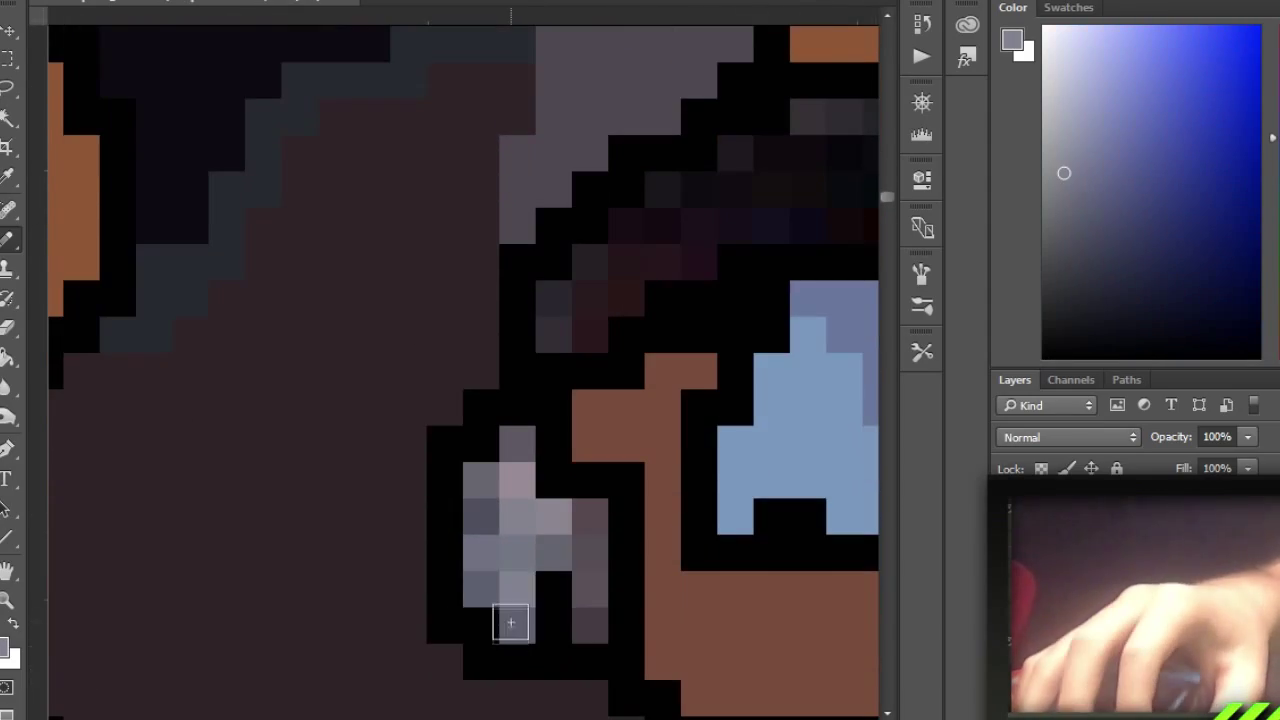
Fill the right-hand eye's inner corner with the sampled gray and try painting black over most of the blue eye highlight
scroll(671, 457, "down", 5)
scroll(671, 457, "up", 3)
key("alt+Tab")
key("alt+Tab")
scroll(749, 369, "up", 3)
scroll(366, 500, "up", 2)
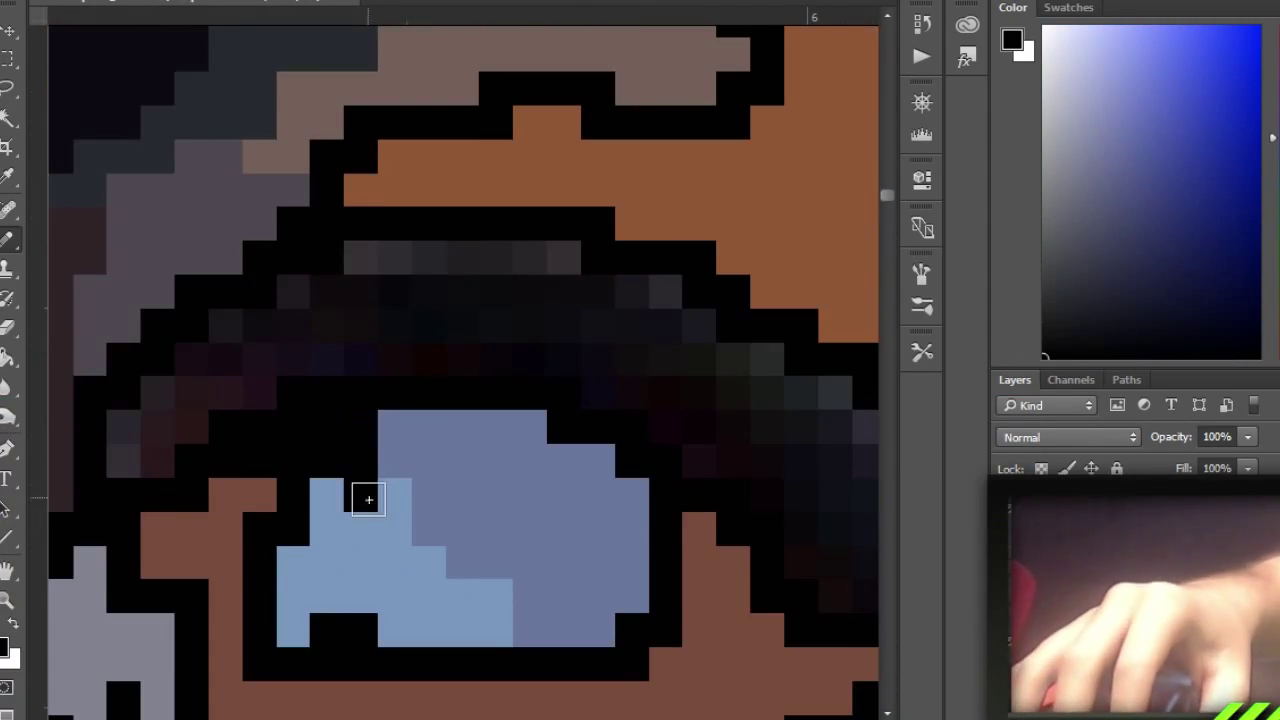
left_click(300, 662, "alt")
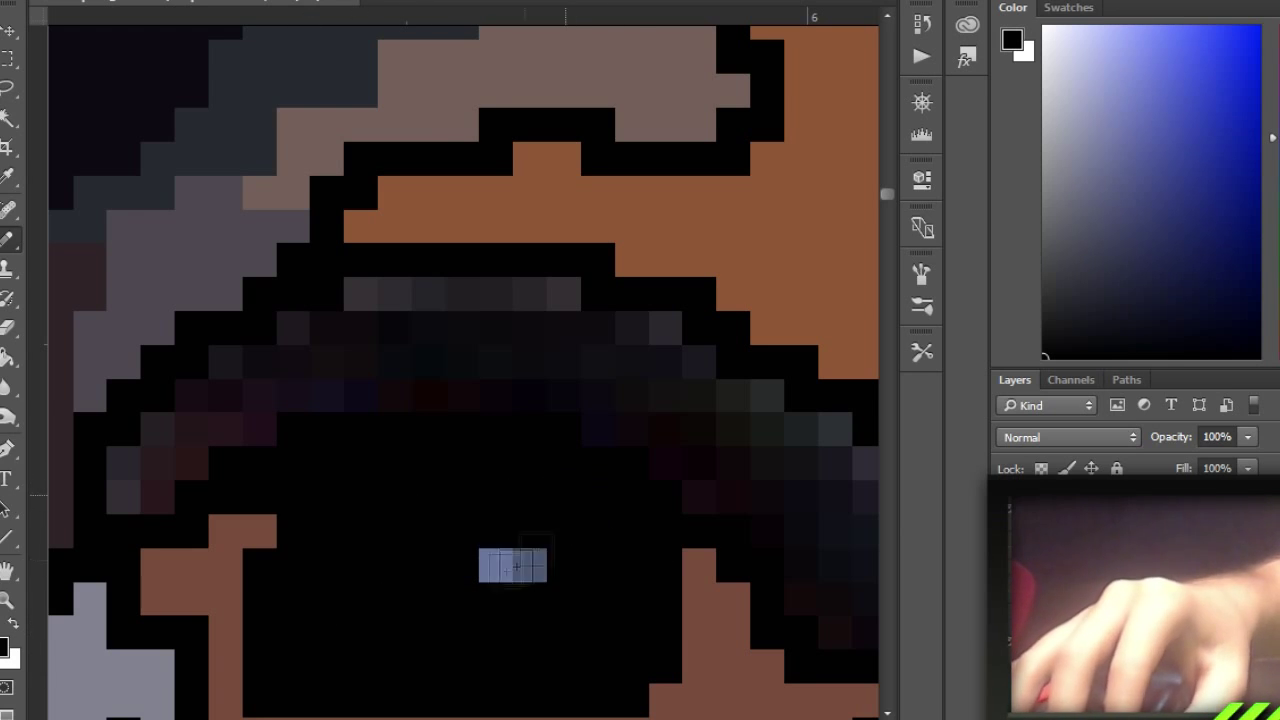
scroll(709, 529, "down", 5)
scroll(700, 540, "up", 3)
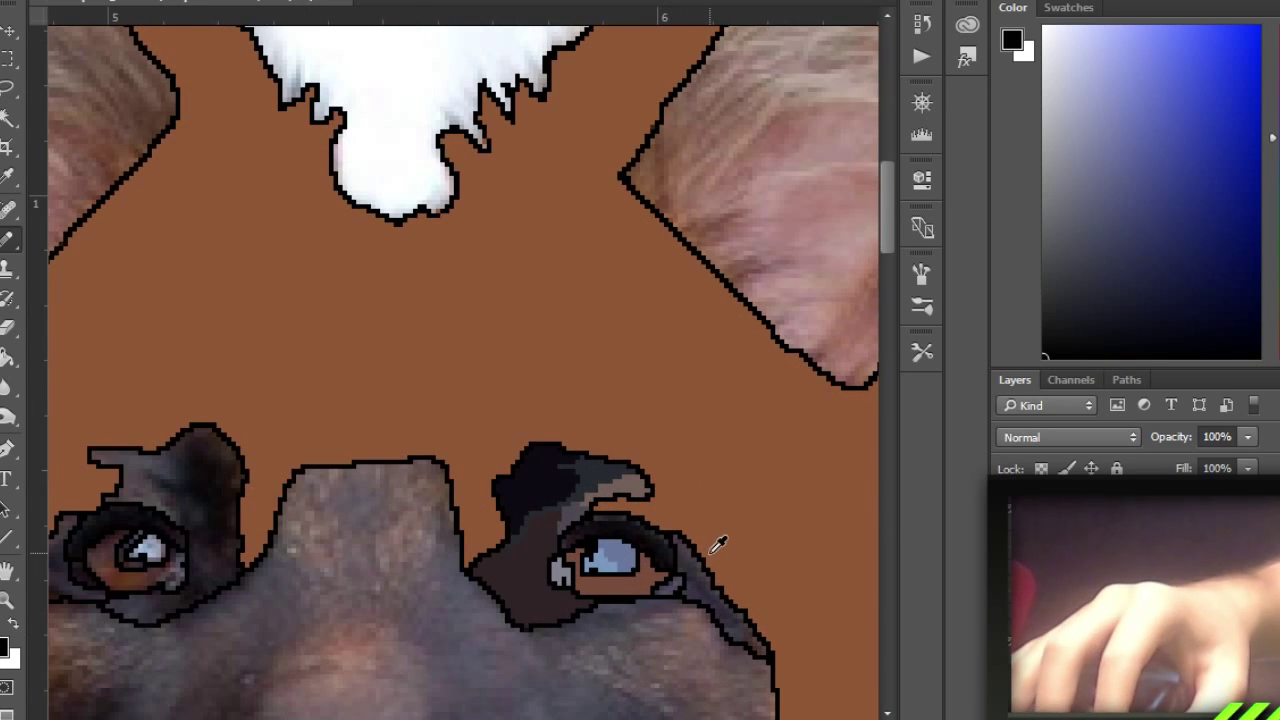
Examine the colored drawing of both dogs up close, including the Shepherd's red bandana and the Lab's muzzle and collar
key("alt+Tab")
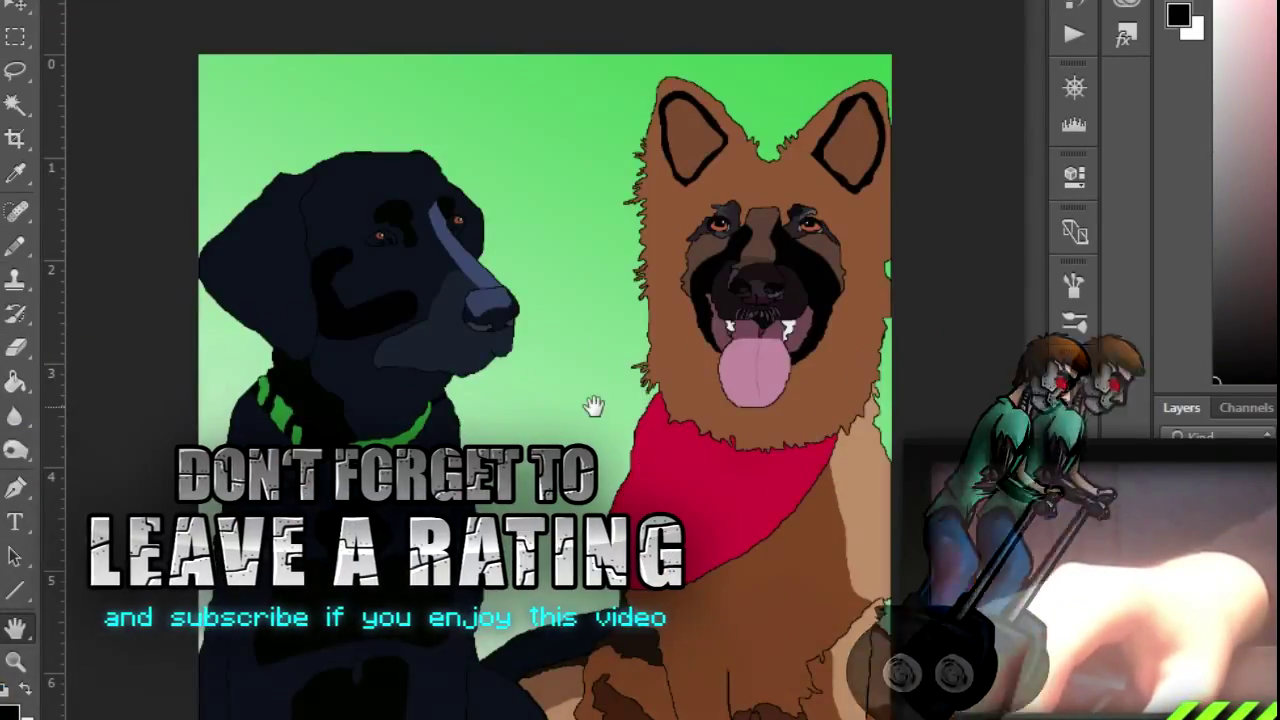
scroll(700, 490, "up", 5)
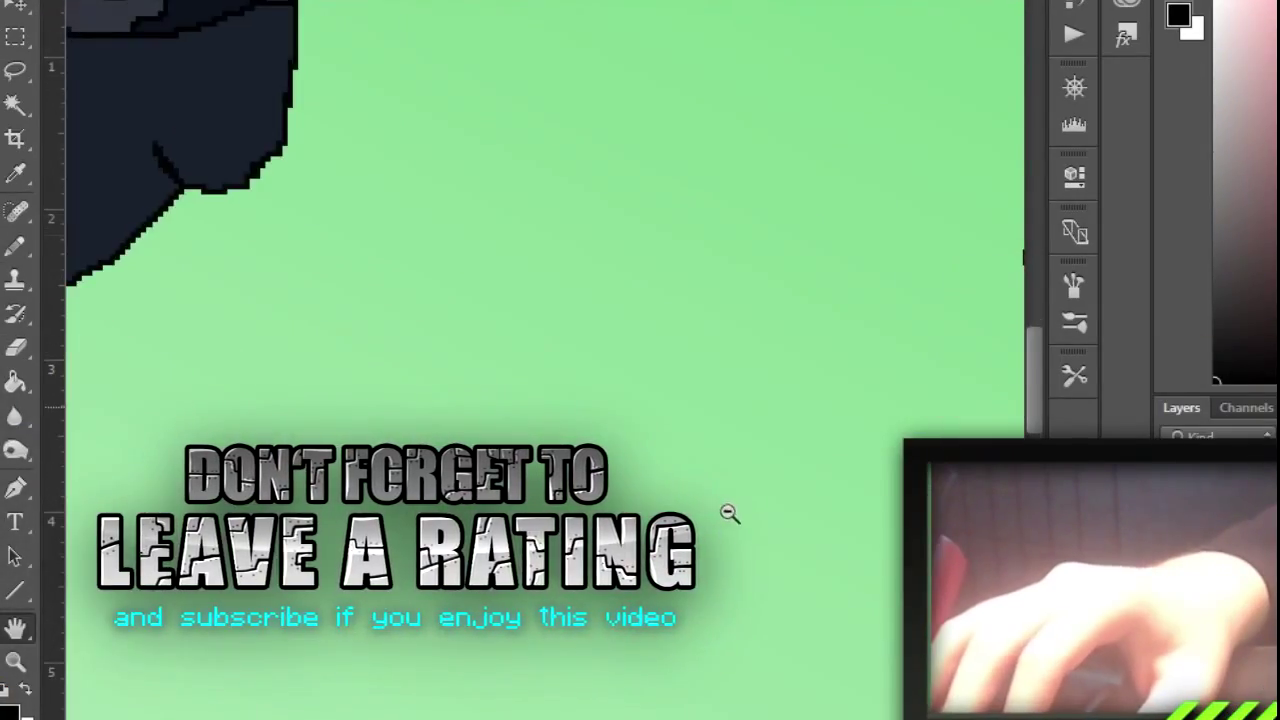
scroll(641, 472, "down", 3)
scroll(669, 509, "up", 3)
left_click_drag(523, 634, 394, 214)
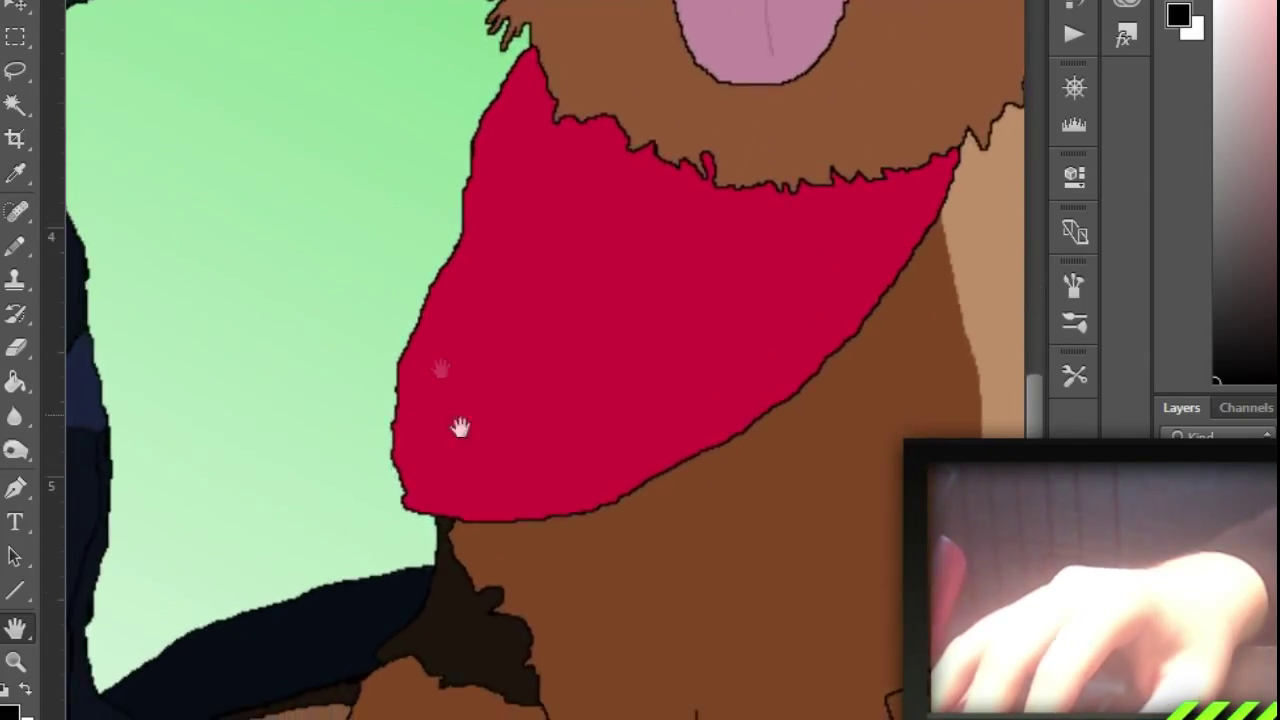
left_click_drag(437, 366, 408, 238)
scroll(408, 238, "down", 3)
scroll(400, 300, "up", 3)
scroll(623, 566, "down", 4)
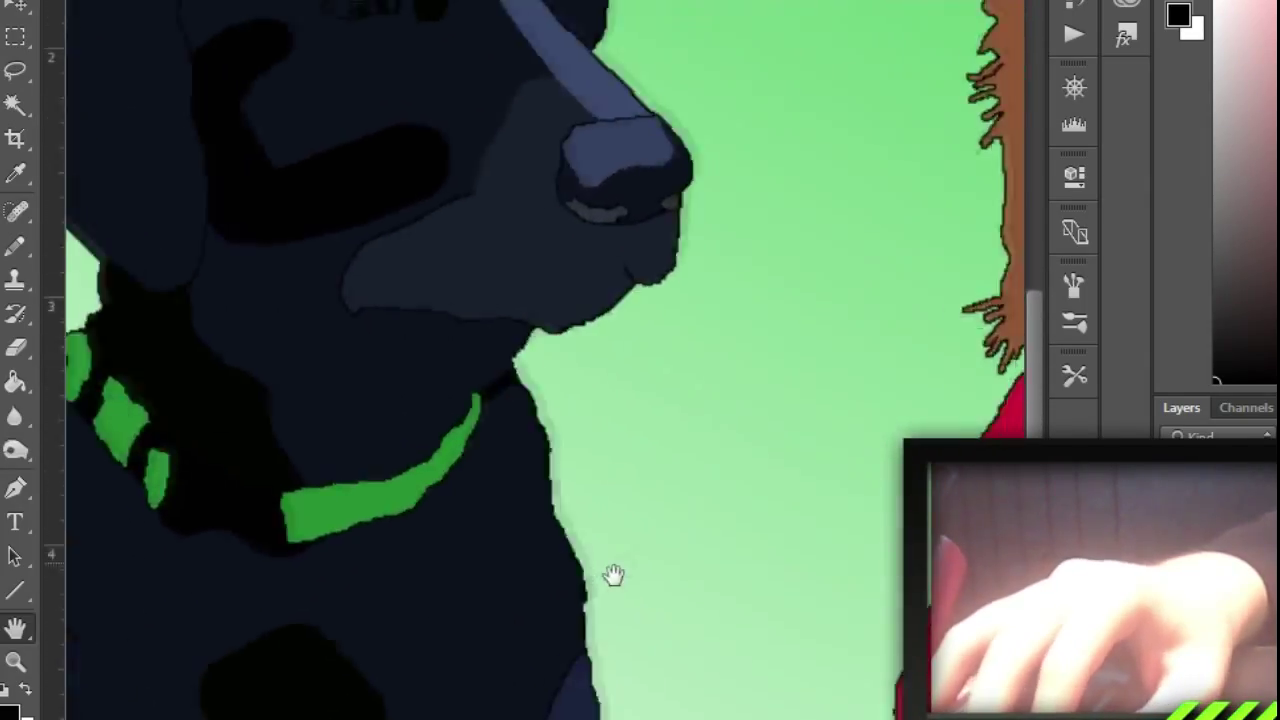